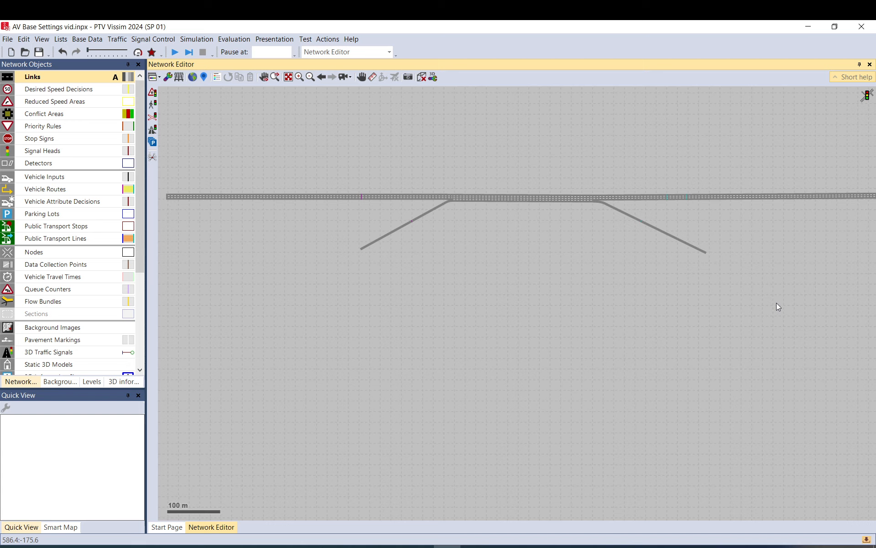
- Examine the freeway network's mainline links, weaving section and ramps by selecting the individual links
scroll(497, 316, "down", 1)
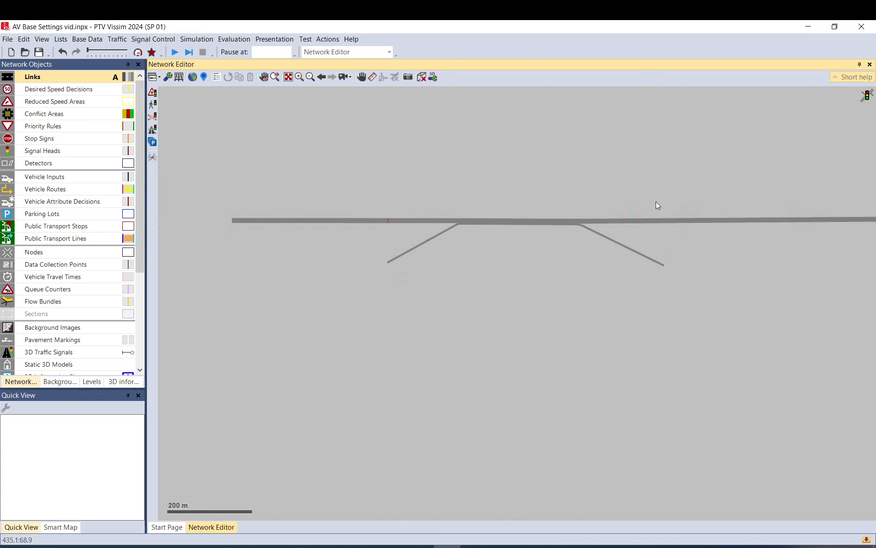
left_click_drag(547, 290, 474, 302)
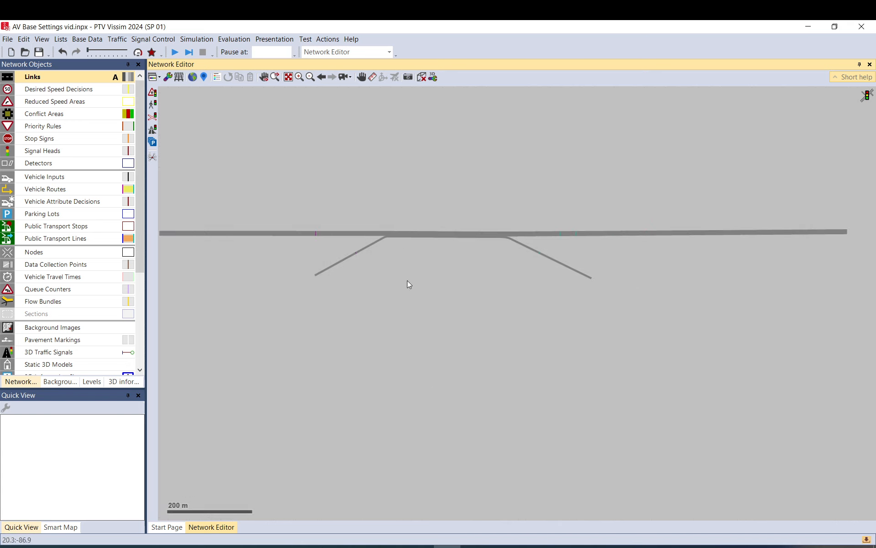
scroll(409, 284, "down", 1)
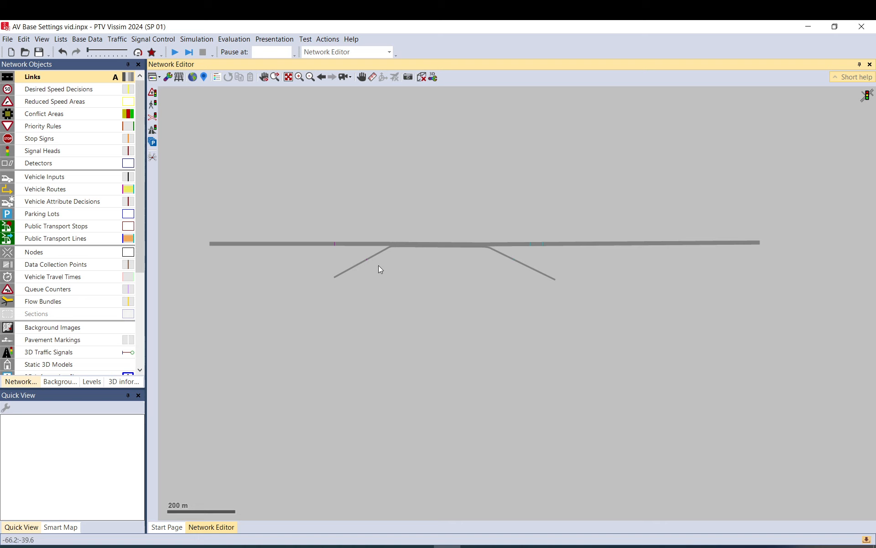
scroll(374, 264, "up", 1)
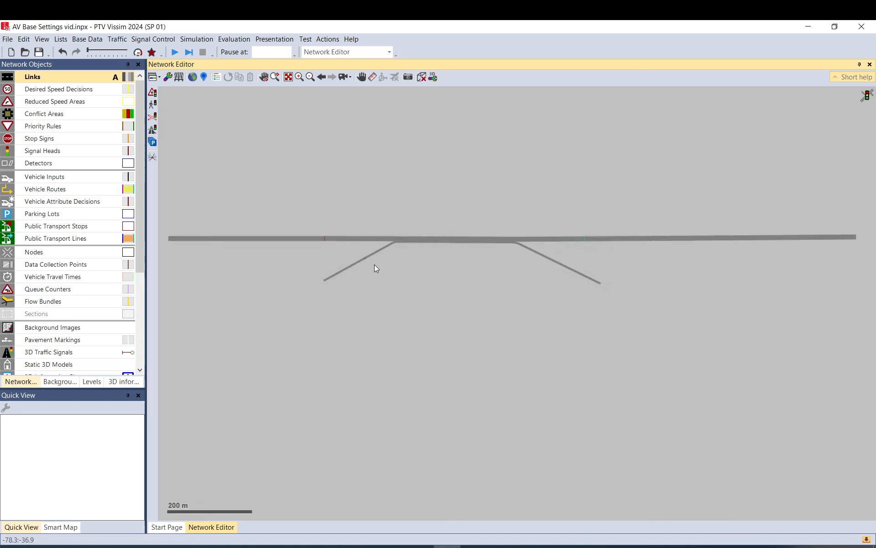
left_click(815, 237)
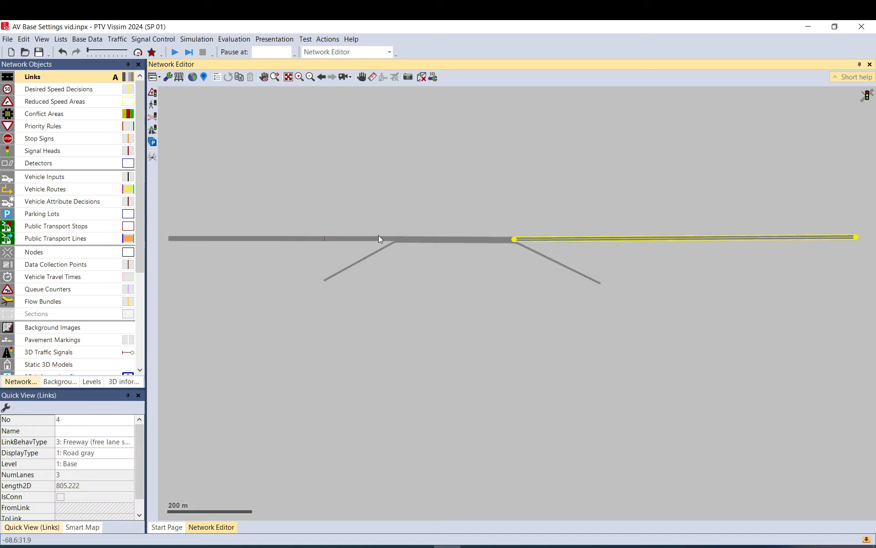
left_click(355, 238)
left_click(444, 240)
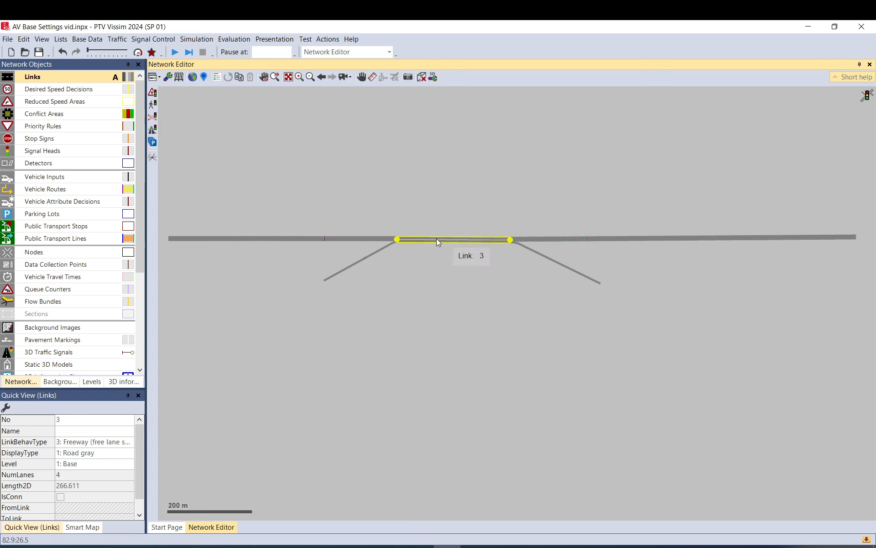
left_click(382, 249)
left_click(330, 245)
- Move static vehicle routing decisions 1 and 2 upstream, to about position 76 on link 1 and about 24 on link 2
scroll(329, 242, "up", 2)
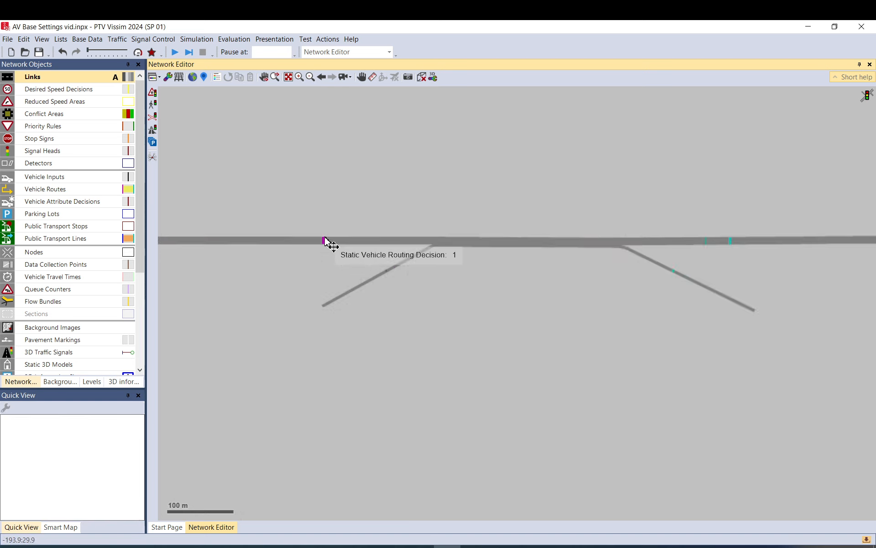
left_click(325, 240)
left_click(569, 273)
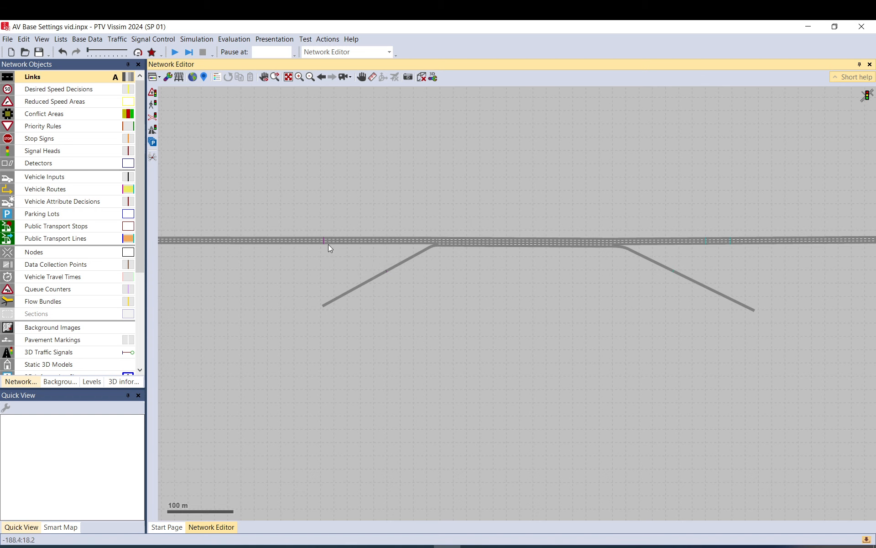
left_click_drag(329, 253, 270, 240)
left_click_drag(632, 284, 425, 293)
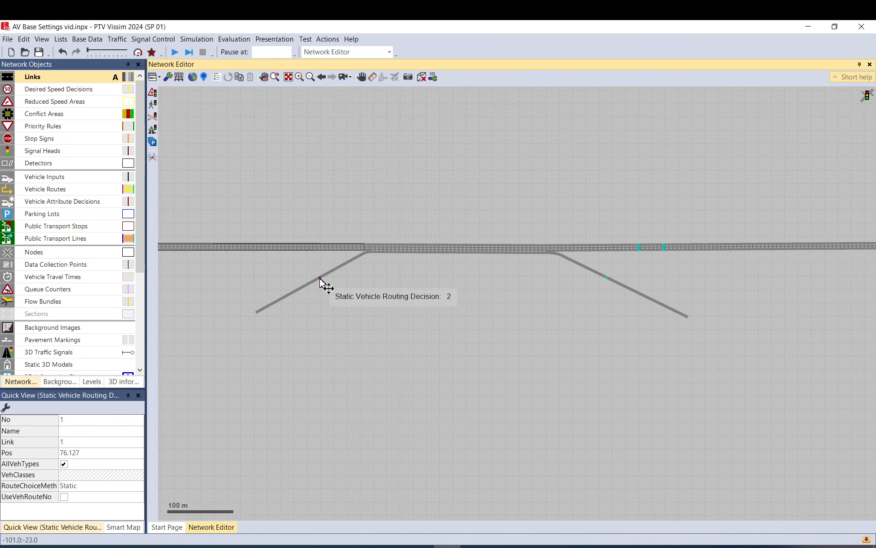
left_click_drag(321, 278, 277, 312)
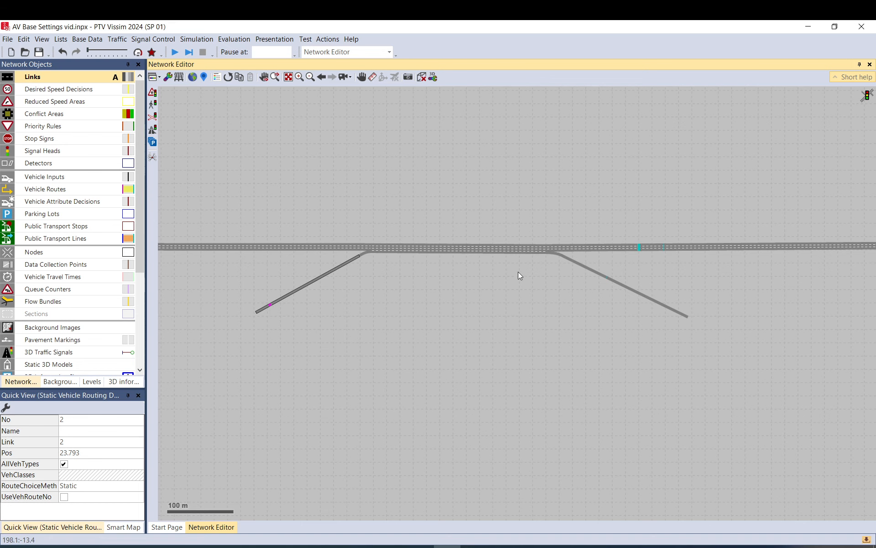
left_click(519, 272)
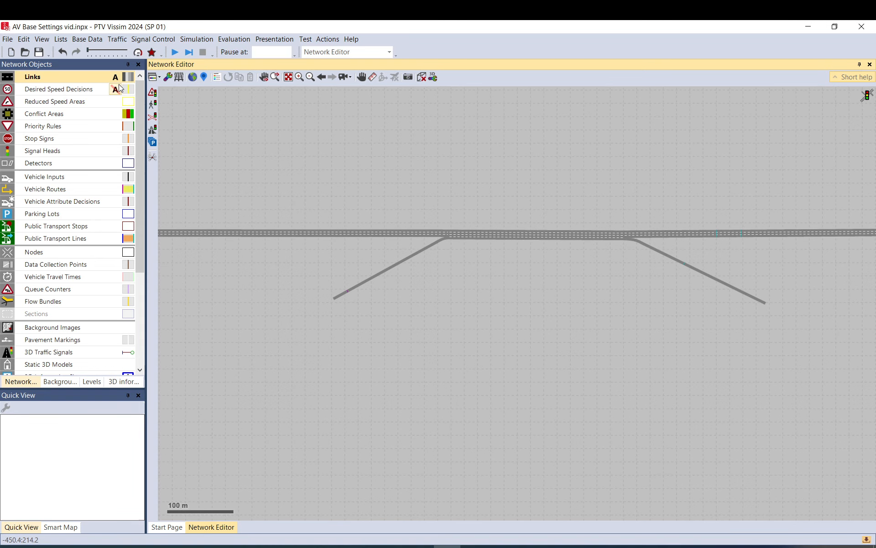
- Open the list of links and check the link behavior type assigned to link 1
right_click(90, 78)
left_click(98, 85)
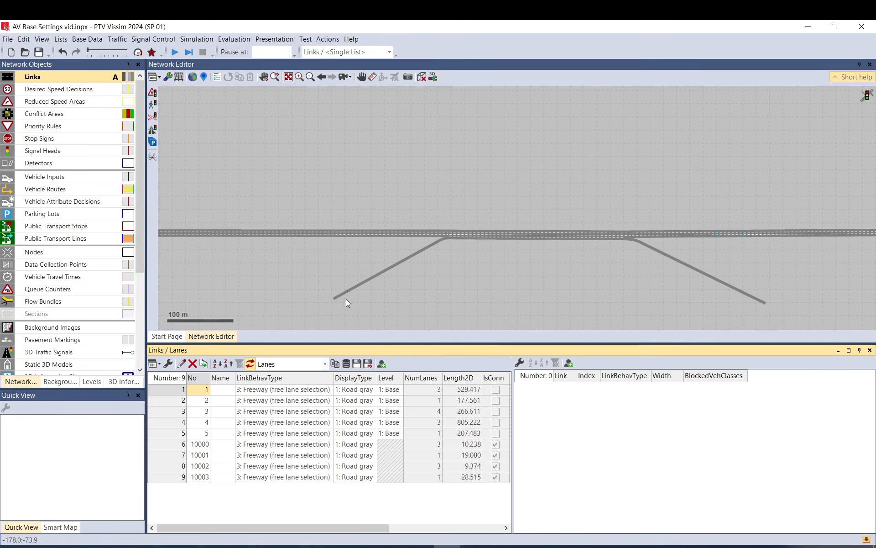
left_click(264, 389)
- Open the link behavior types and review the driving behaviors per vehicle class for Freeway (free lane selection)
left_click(89, 39)
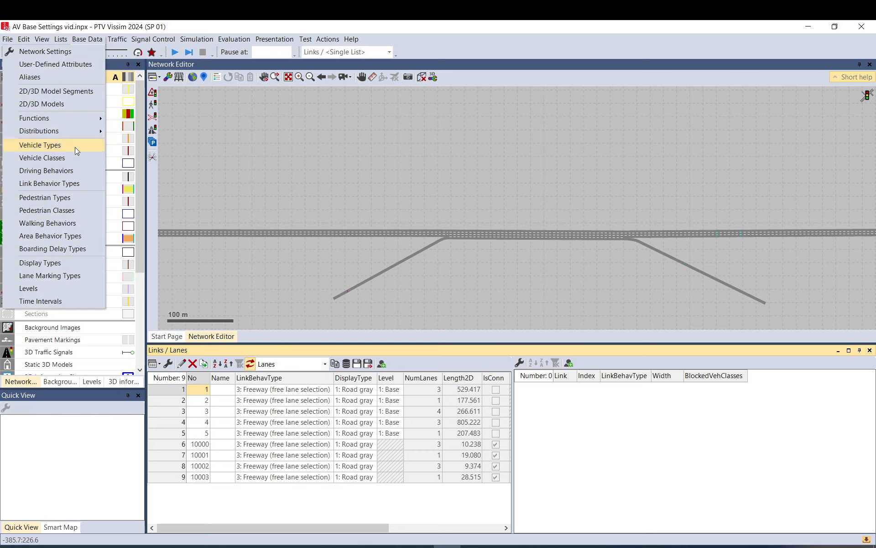
left_click(69, 184)
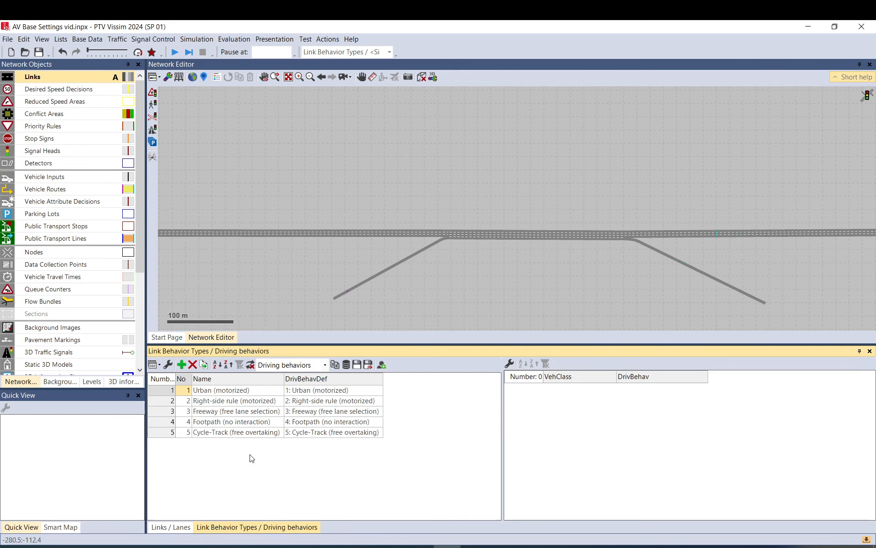
left_click(163, 413)
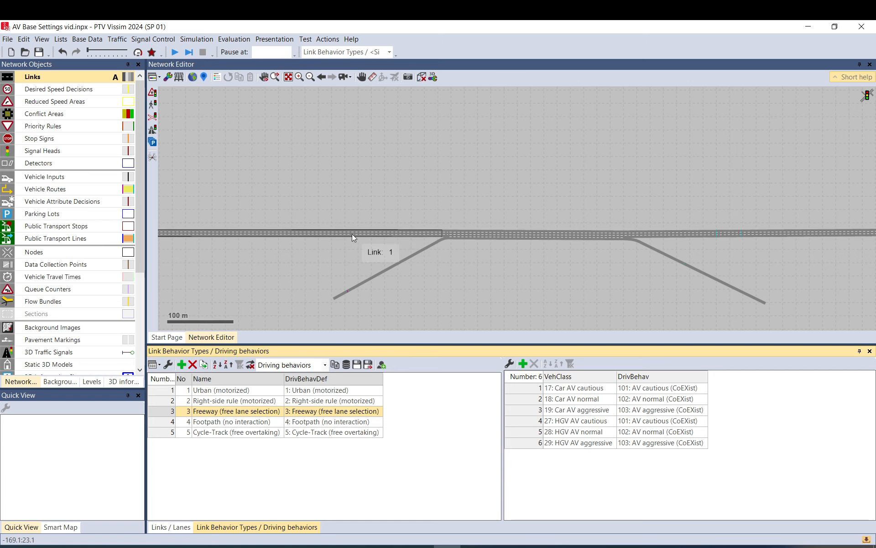
left_click(531, 387)
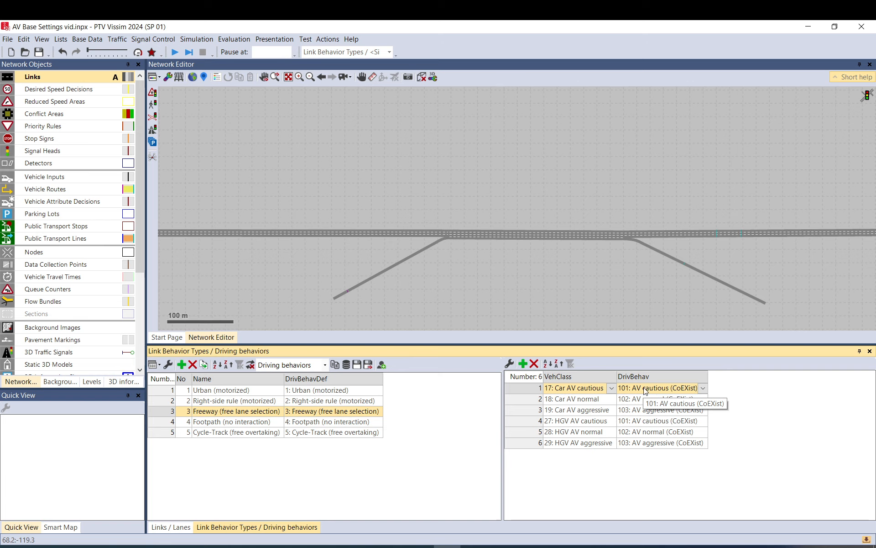
left_click(577, 415)
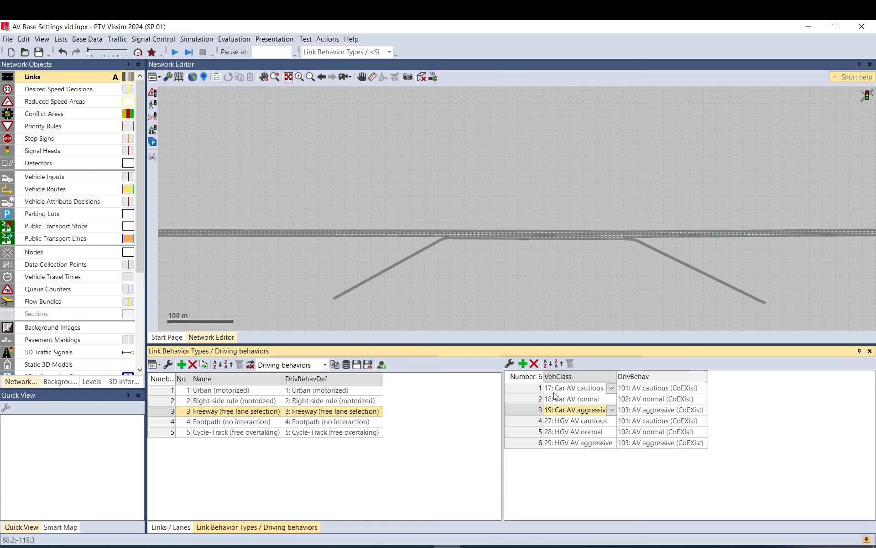
- Add the vehicle classes 10: Car and 20: HGV to the Freeway (free lane selection) link behavior type
left_click(523, 364)
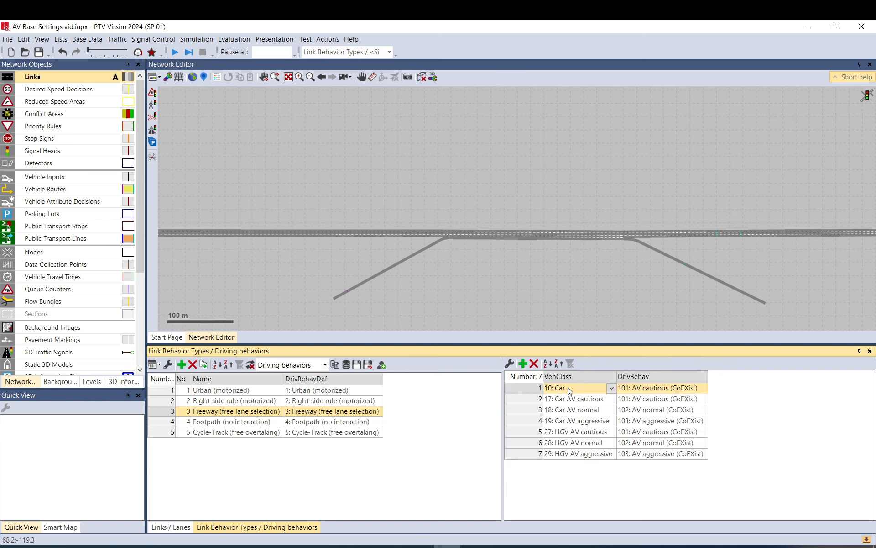
left_click(523, 364)
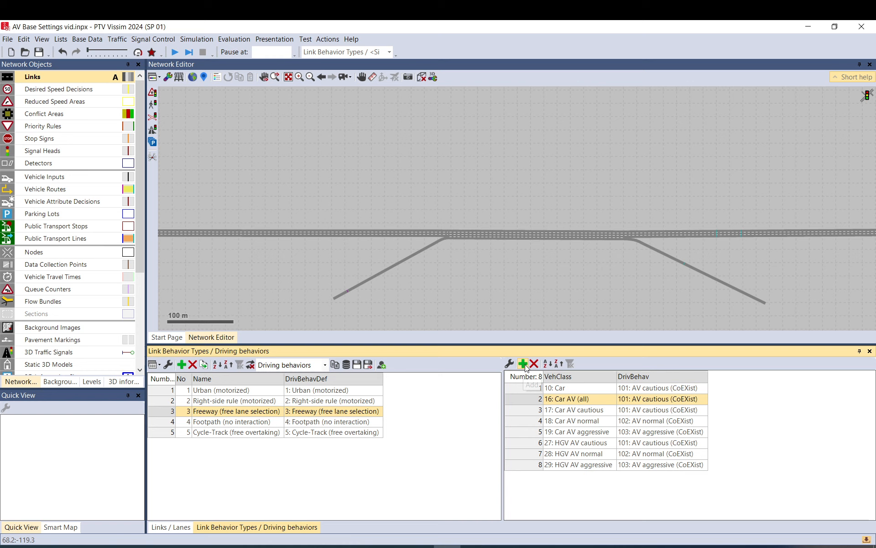
left_click(572, 400)
left_click(560, 455)
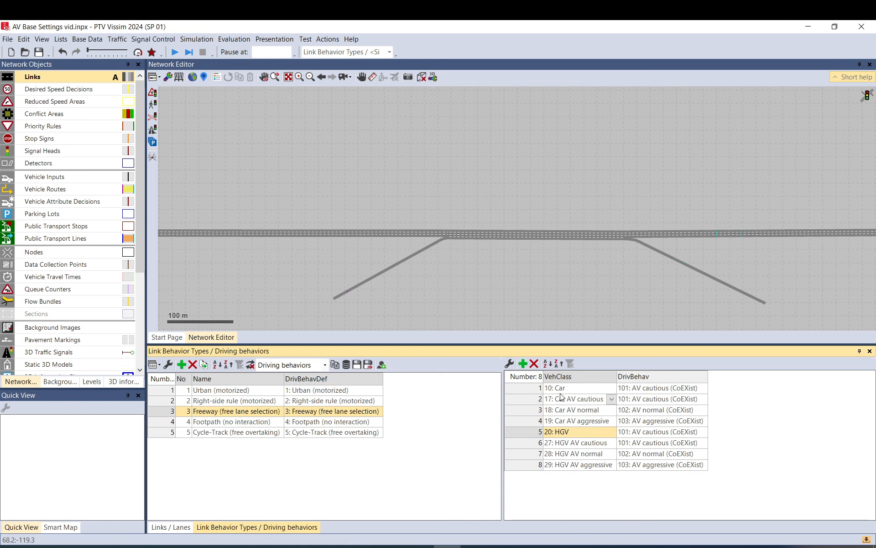
- Assign driving behavior 3: Freeway (free lane selection) to the Car and HGV classes and widen the DrivBehav column
left_click(577, 389)
left_click(649, 392)
left_click(649, 392)
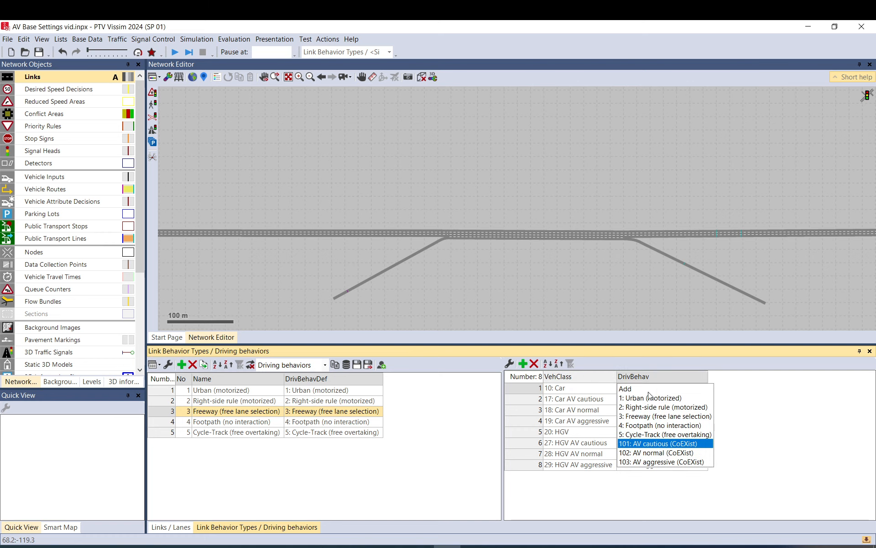
left_click(647, 417)
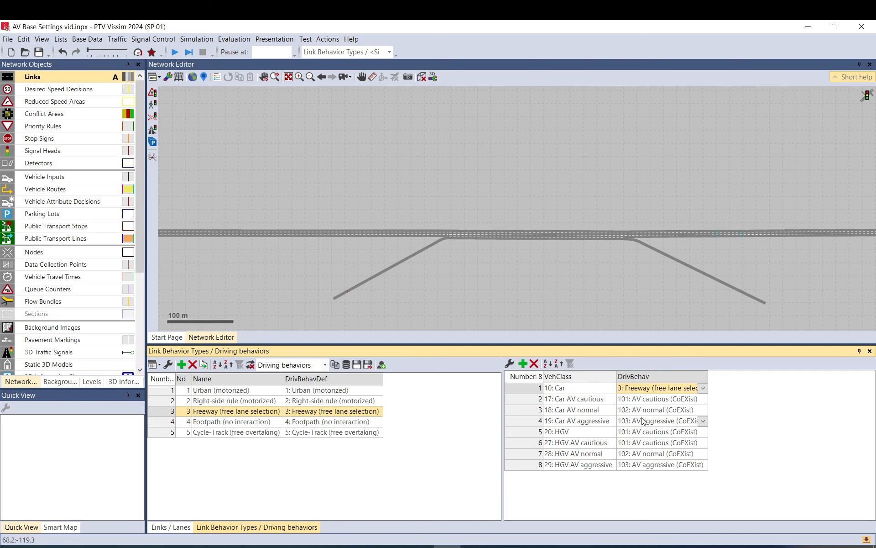
left_click(643, 435)
left_click(643, 433)
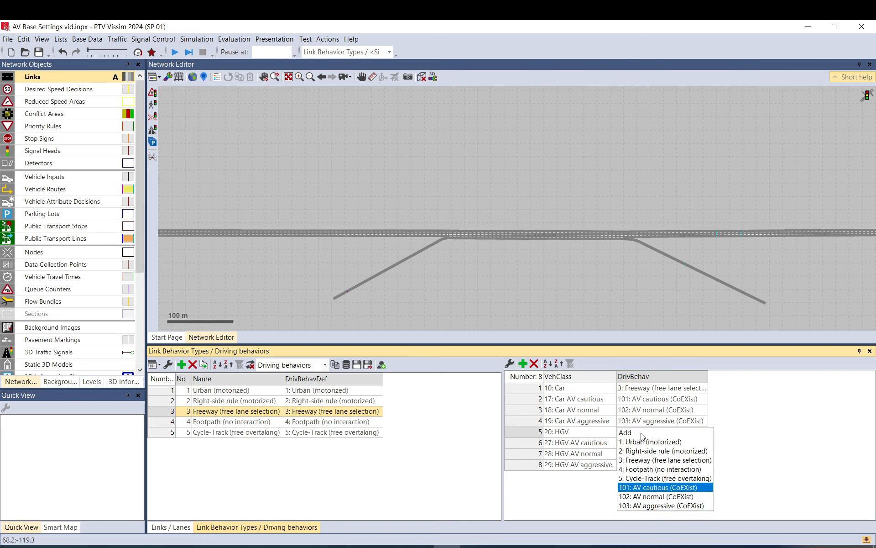
left_click(639, 460)
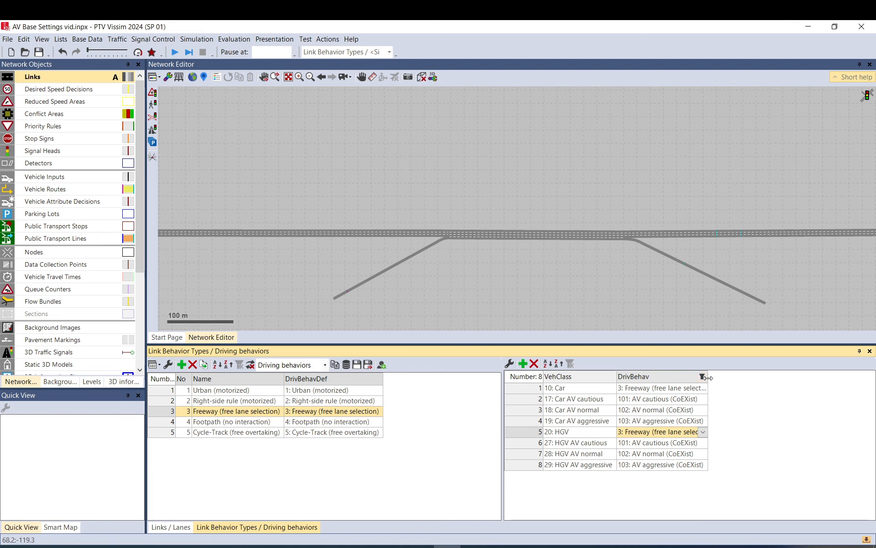
left_click_drag(707, 378, 823, 377)
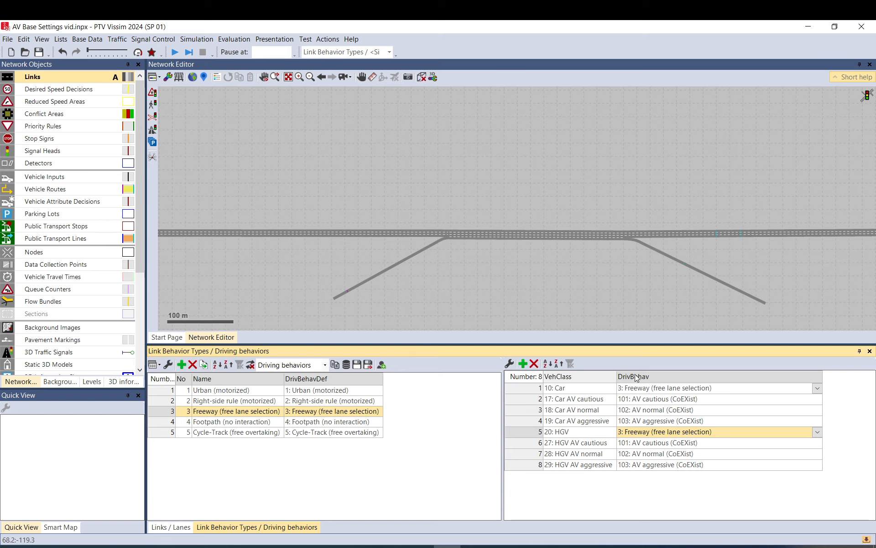
left_click(625, 391)
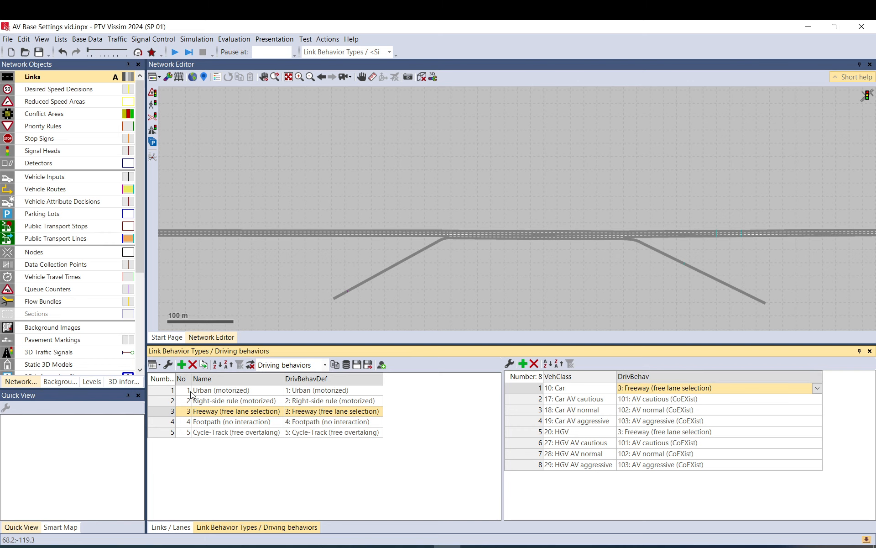
- Rename link behavior type 3 as "Freeway link b(free lane selection)"
left_click(224, 416)
left_click(225, 417)
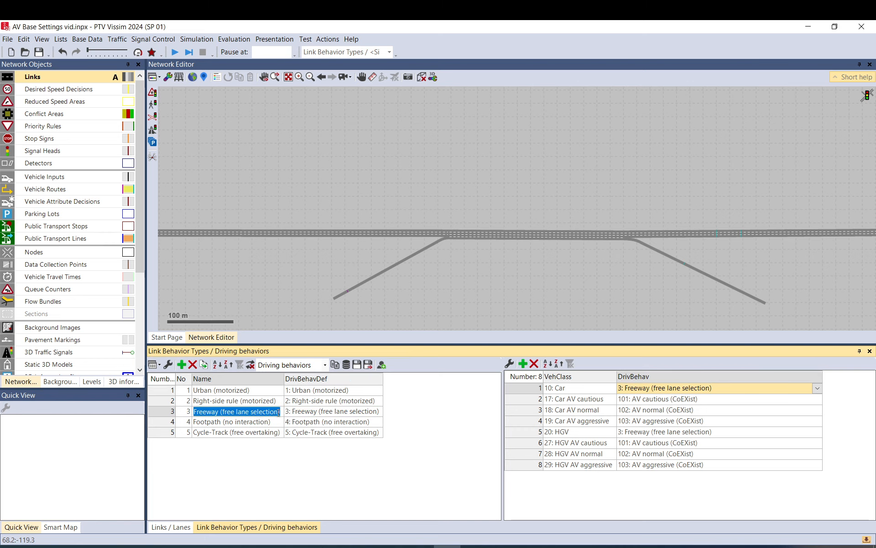
left_click(220, 412)
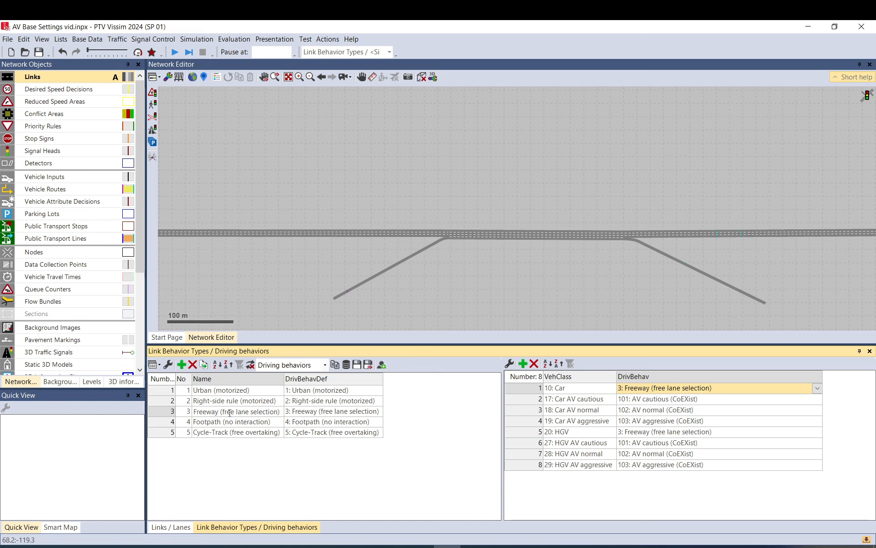
type("link b")
- Open the driving behaviors list and rename driving behavior 3 as "Freeway d(free lane selection)"
left_click(77, 40)
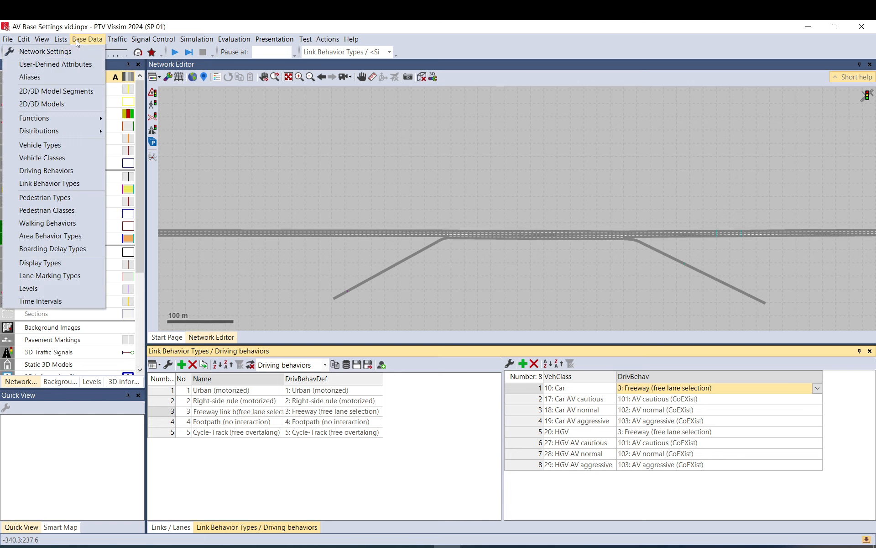
left_click(48, 171)
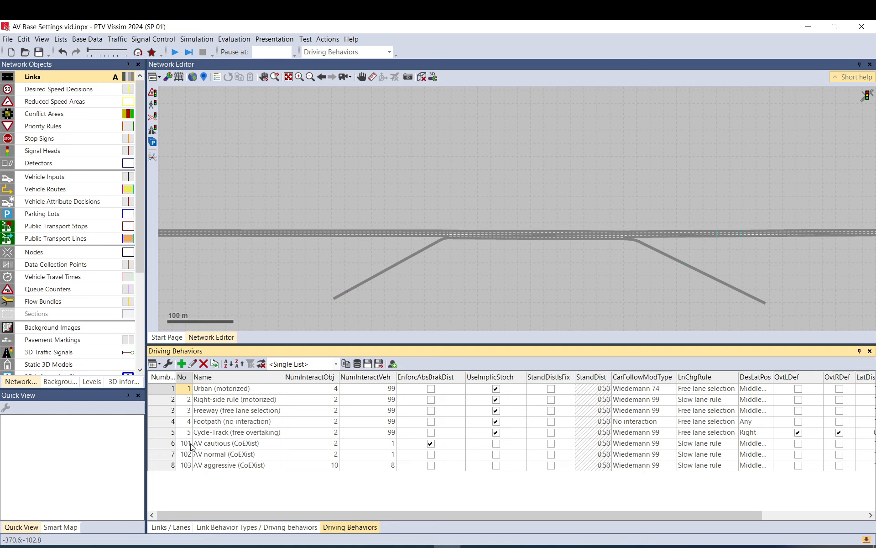
left_click(222, 411)
left_click(222, 411)
left_click(222, 412)
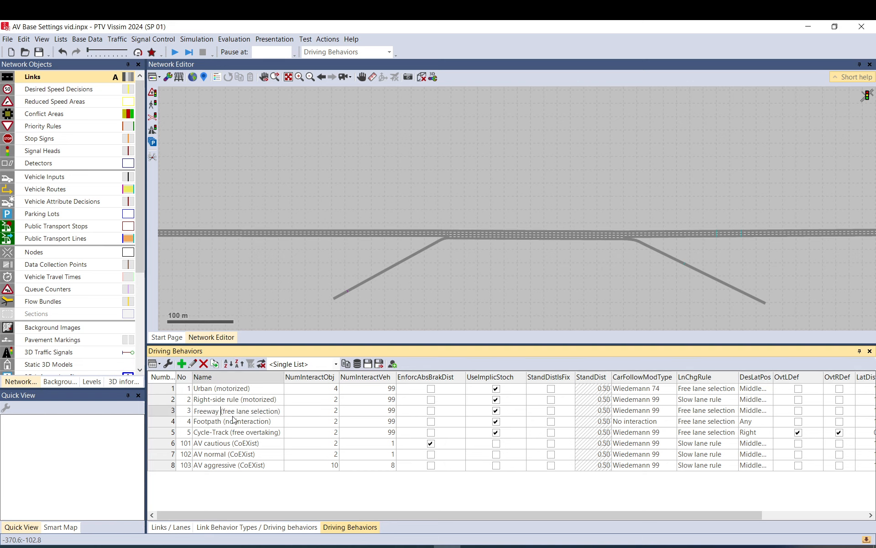
type("d")
key("Return")
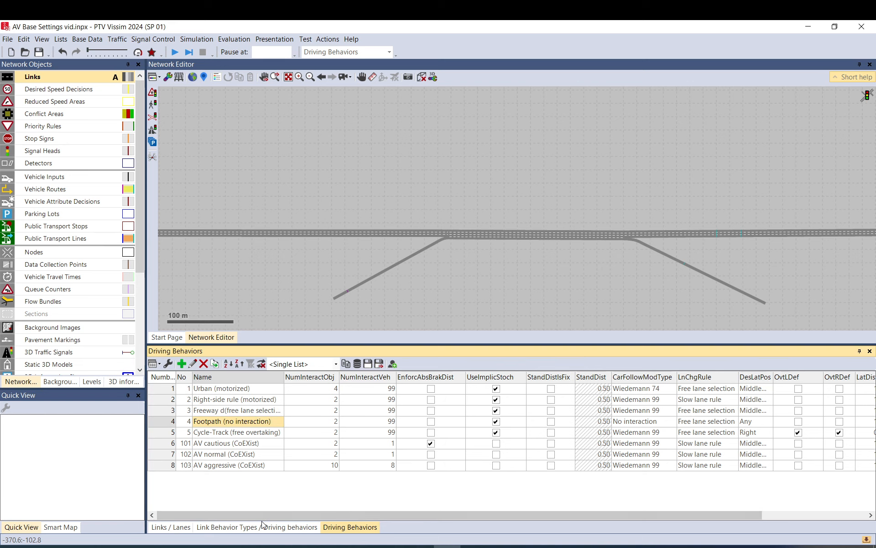
- Check the driving behavior names assigned in the link behavior types against the freeway entry in the driving behaviors list
left_click(280, 526)
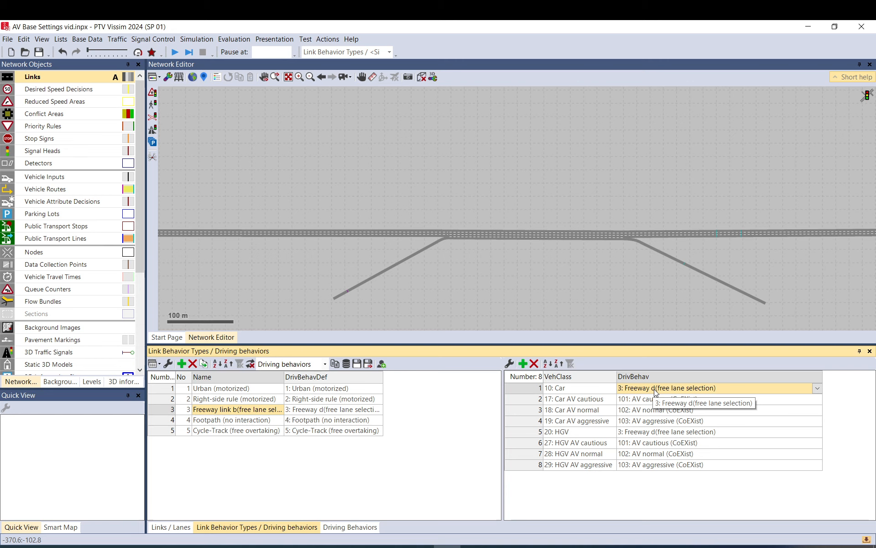
left_click(356, 527)
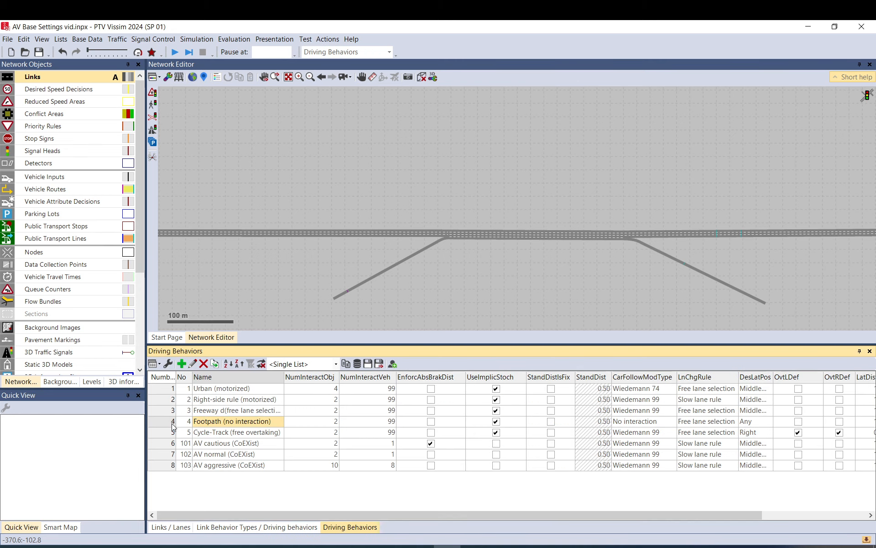
left_click(198, 413)
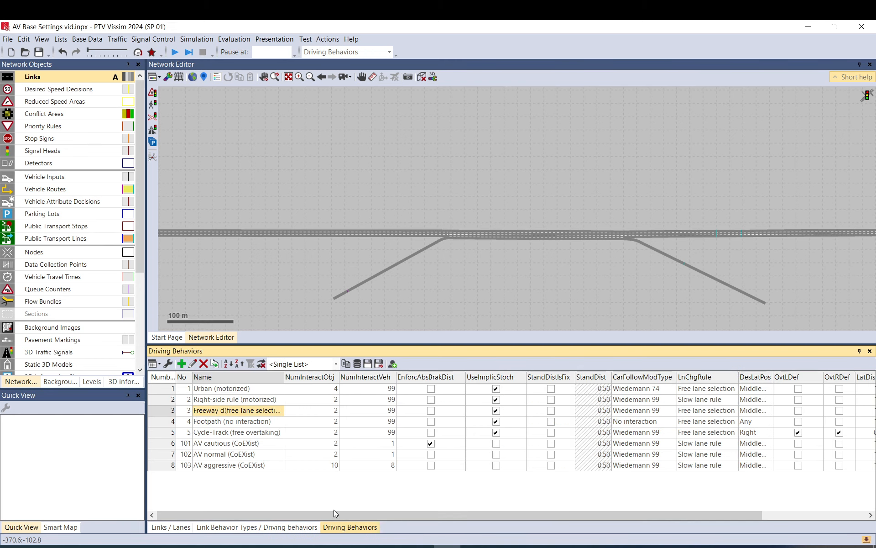
- Review the vehicle class assignments of the freeway link behavior type and close the link behavior types, driving behaviors and links lists
left_click(257, 527)
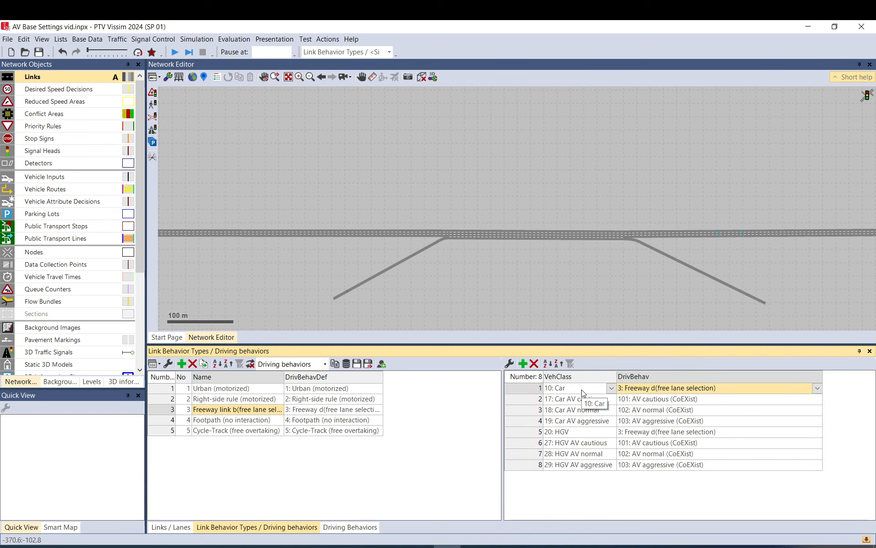
left_click(495, 280)
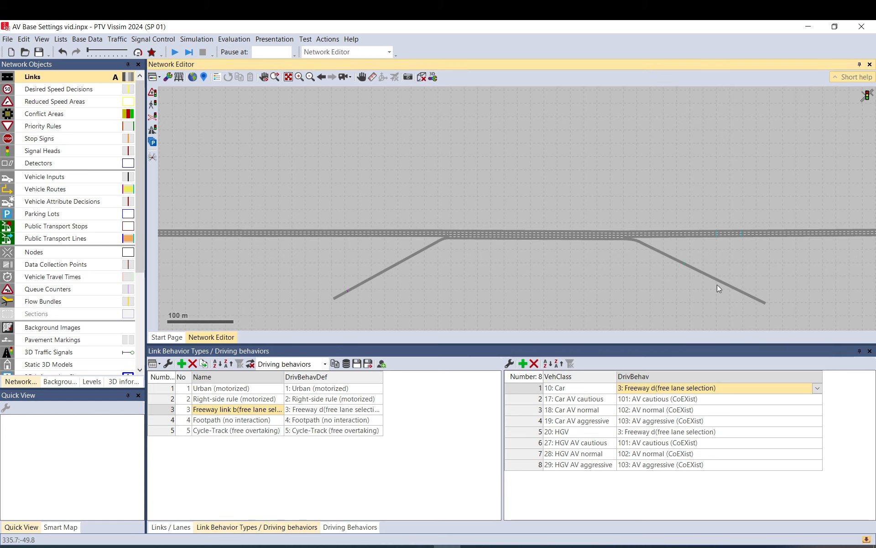
left_click(870, 352)
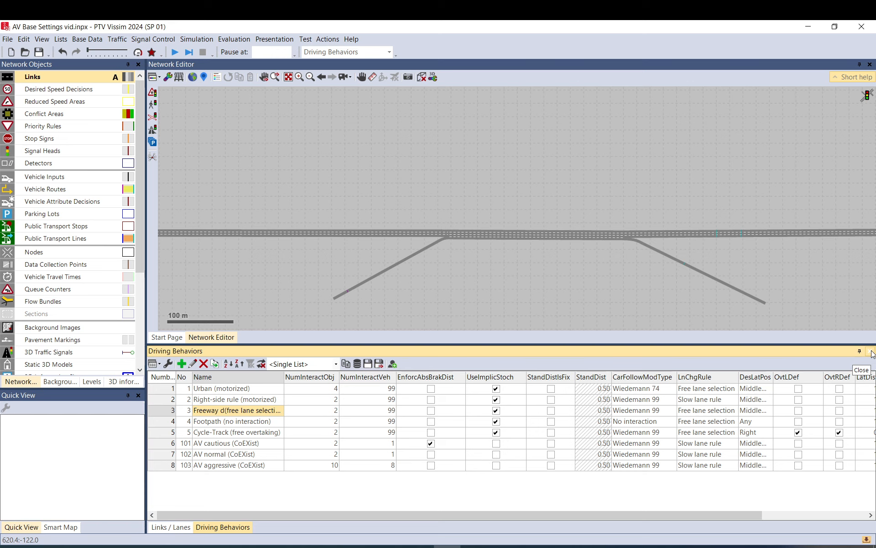
left_click(871, 352)
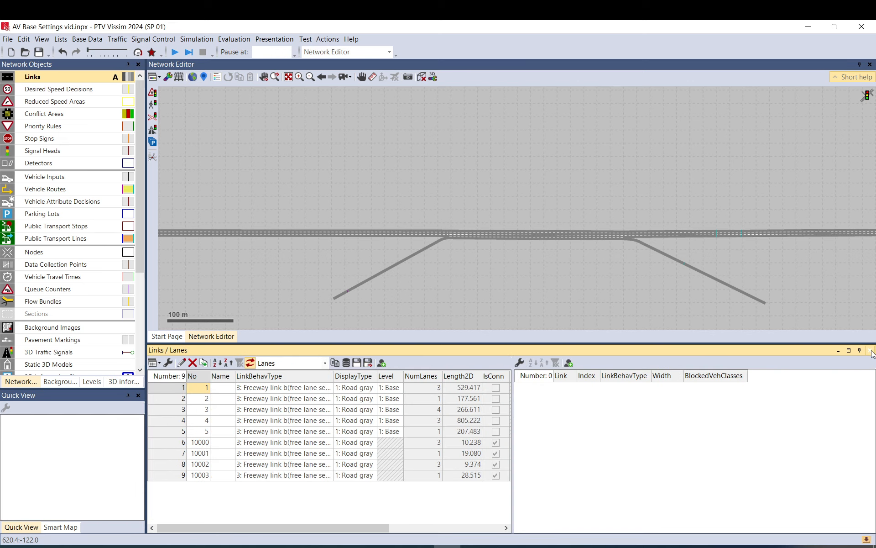
left_click(871, 351)
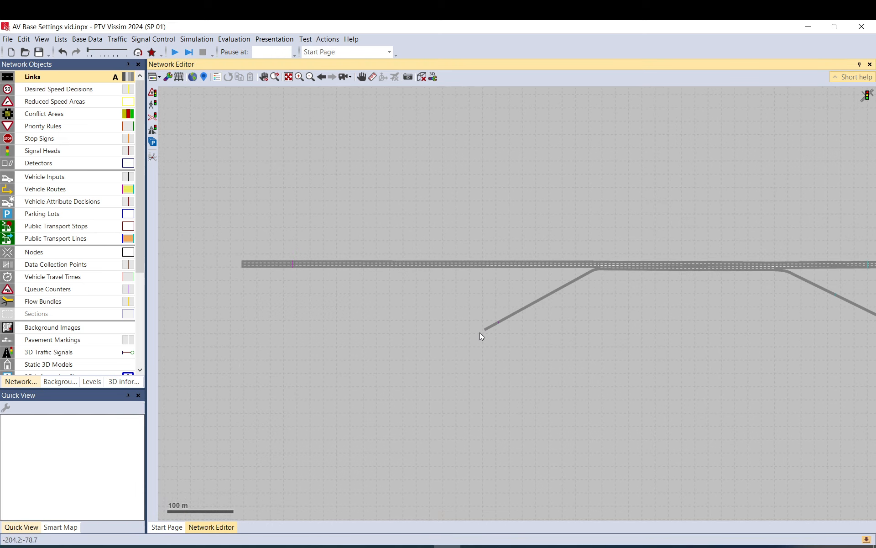
- Add a vehicle input at the start of mainline link 1
left_click(58, 177)
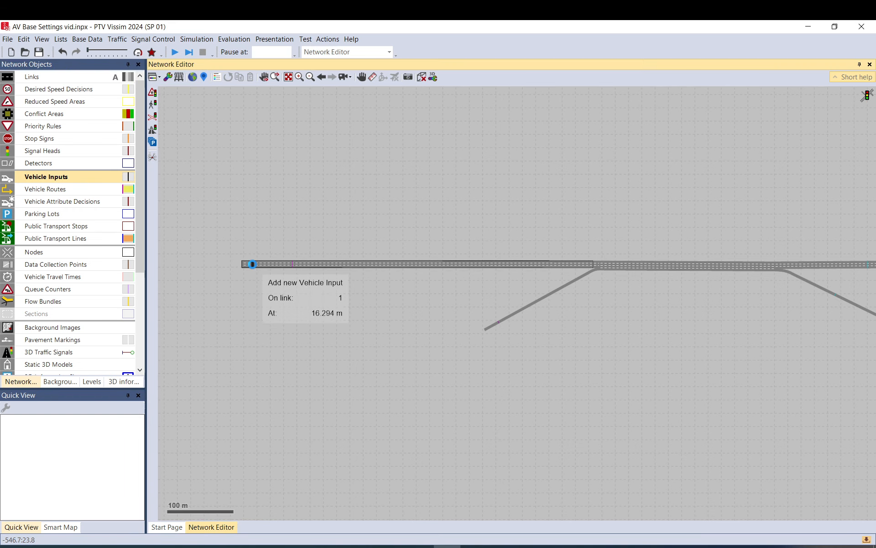
right_click(253, 265, "ctrl")
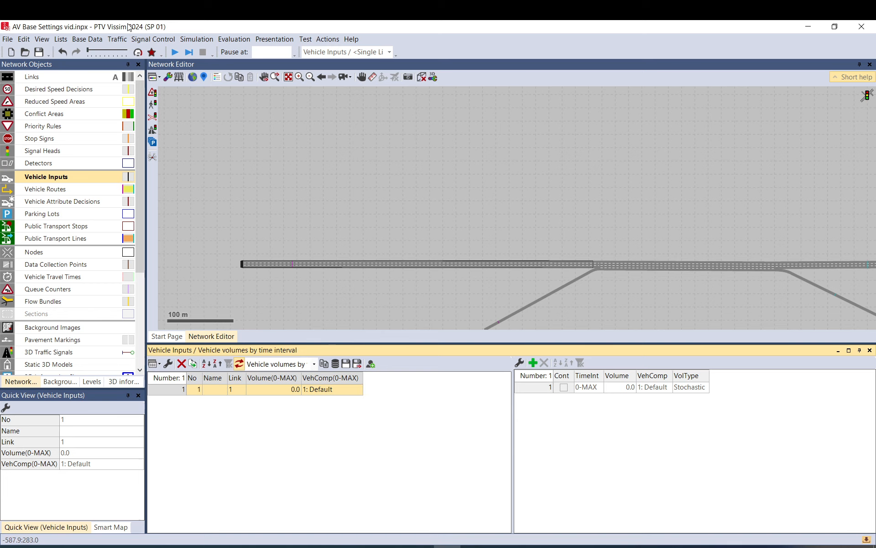
- Open the vehicle compositions and examine the relative flows of the Default, Car AV cautious, Car AV normal and Car AV aggressive entries
left_click(117, 39)
left_click(121, 50)
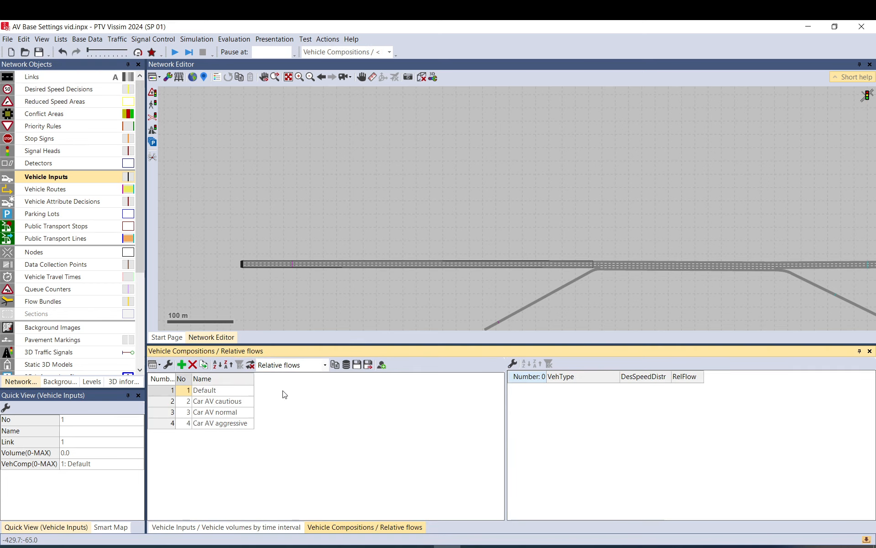
left_click(215, 392)
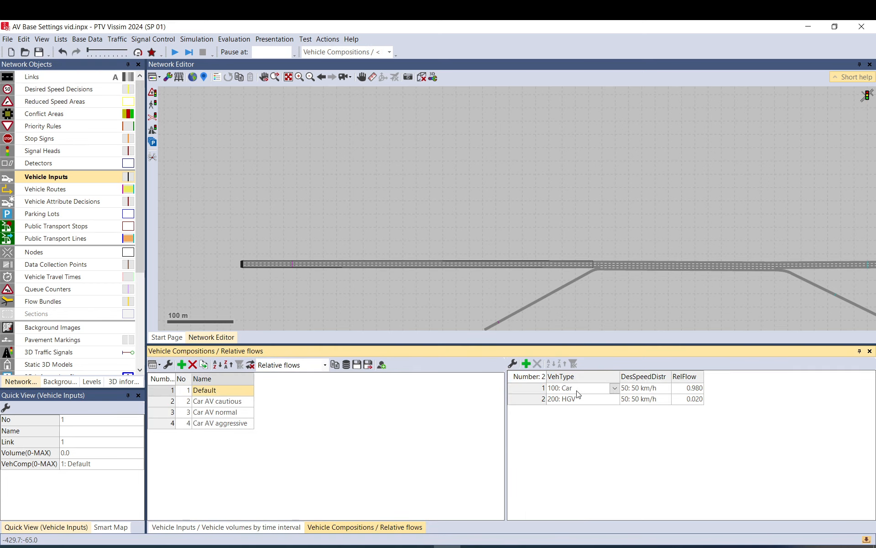
left_click(210, 401)
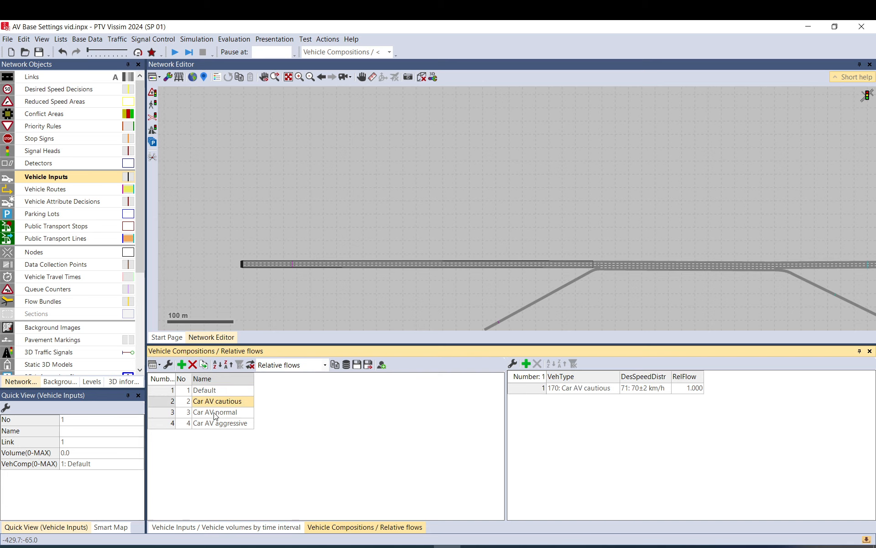
left_click(216, 414)
left_click(219, 424)
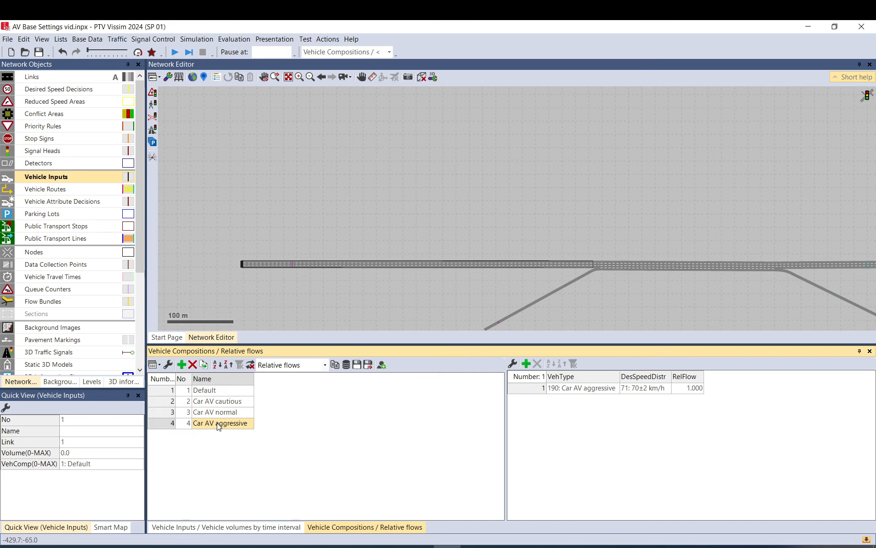
- Set the desired speed distribution of both HGV and Car in the Default vehicle composition to 70: 70 km/h
left_click(227, 393)
left_click(668, 400)
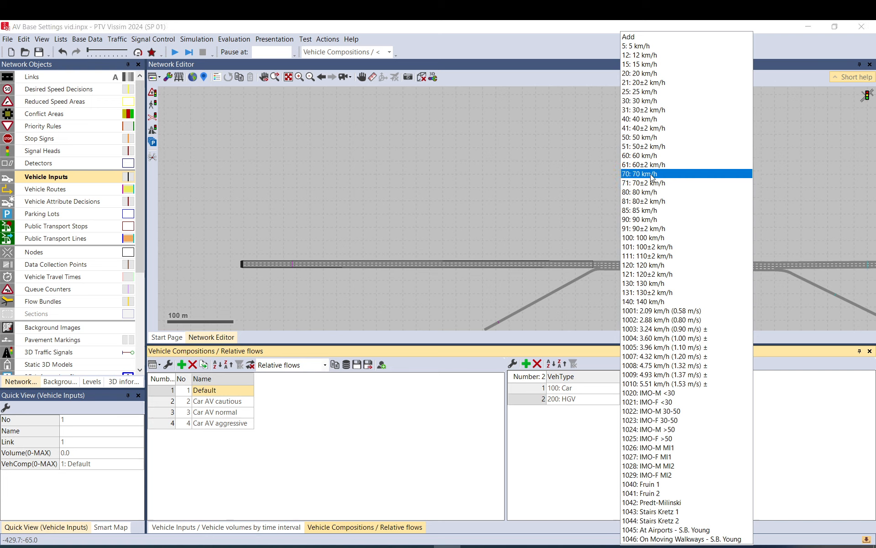
left_click(653, 173)
left_click(663, 392)
left_click(666, 389)
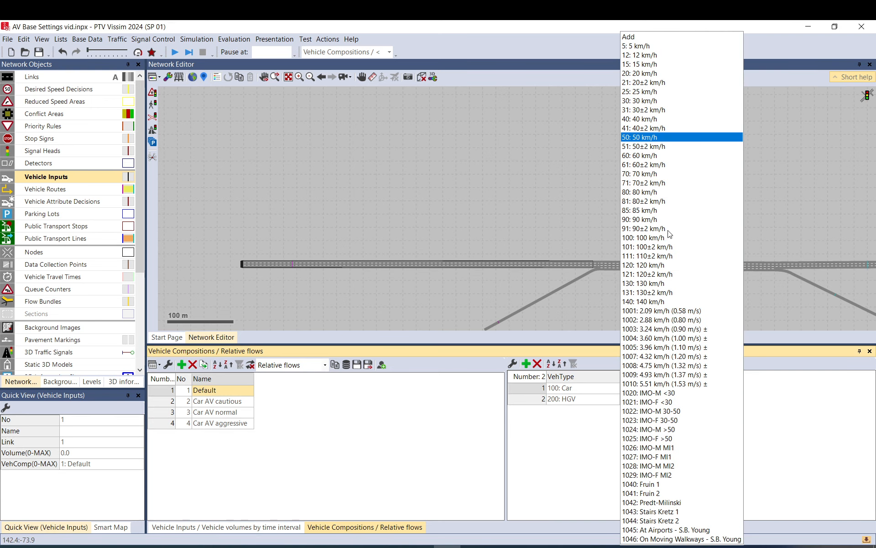
left_click(644, 175)
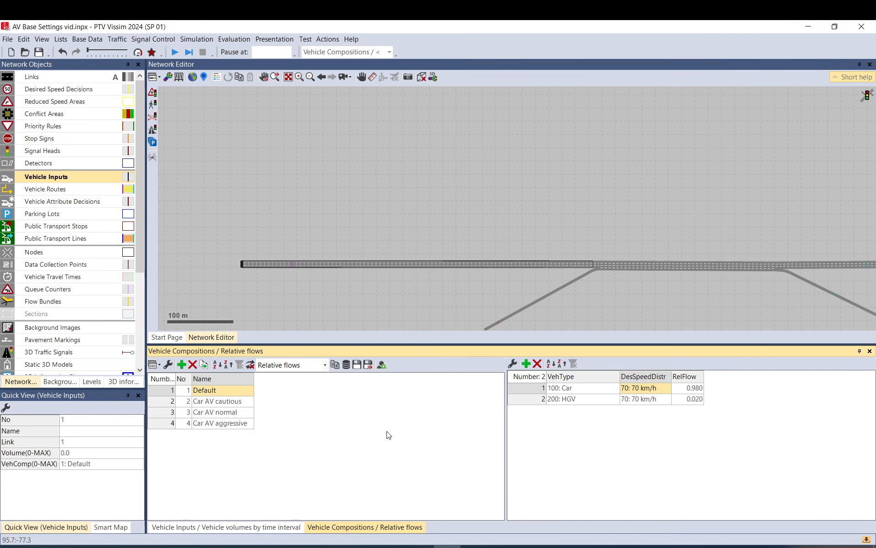
- Rename vehicle composition 1 as "Default conventional"
left_click(224, 390)
type("conven")
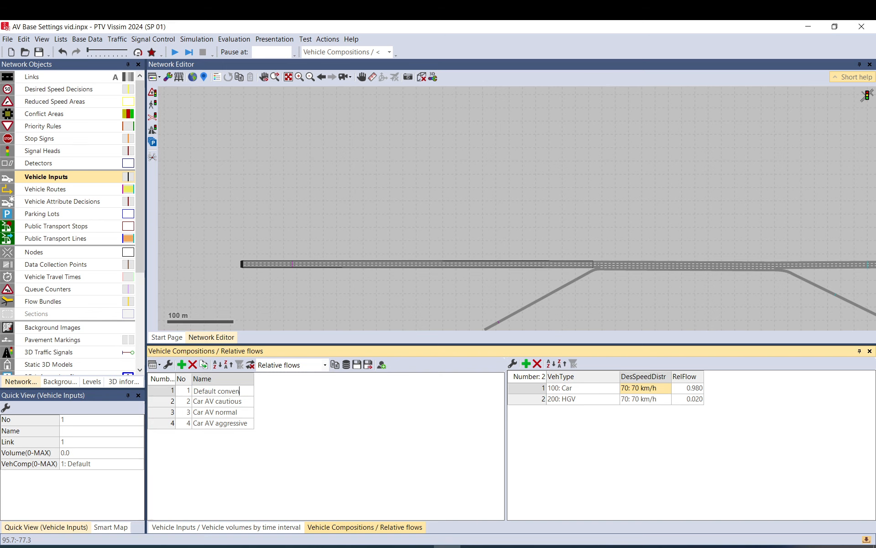
type("tional")
key("Return")
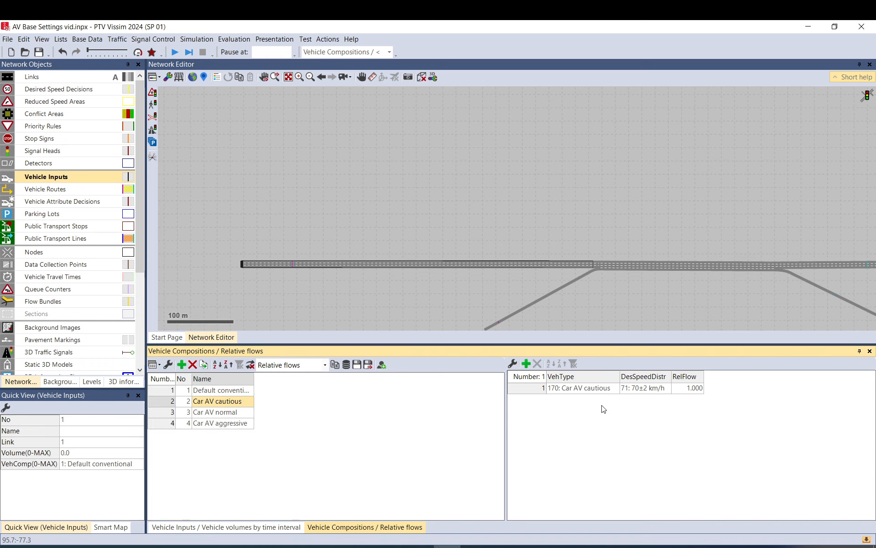
- Examine the data points of the 70 km/h desired speed distribution and compare them with the distribution assigned to the Car AV aggressive composition
left_click(218, 390)
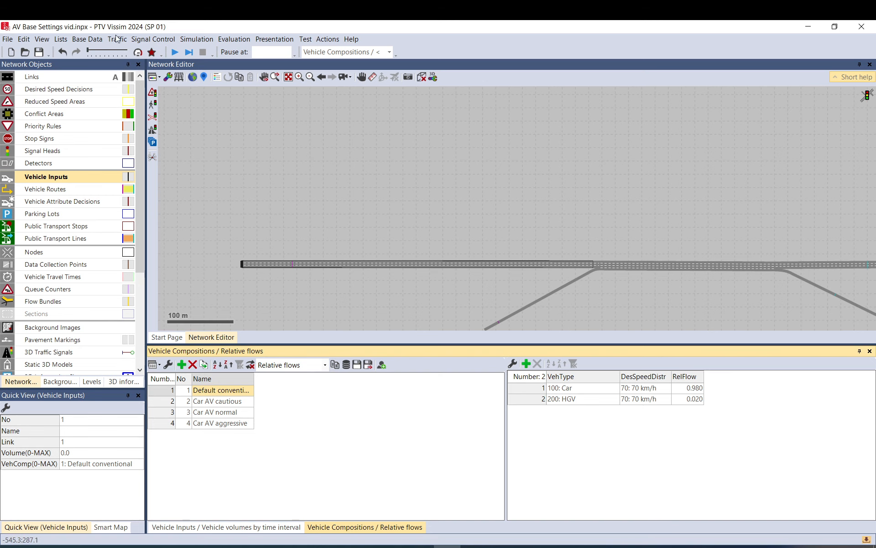
left_click(87, 39)
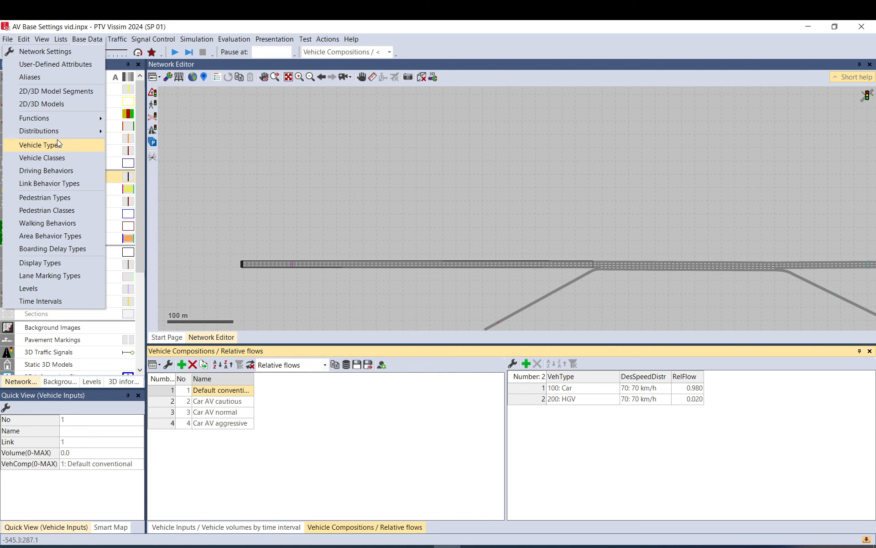
mouse_move(58, 131)
left_click(144, 132)
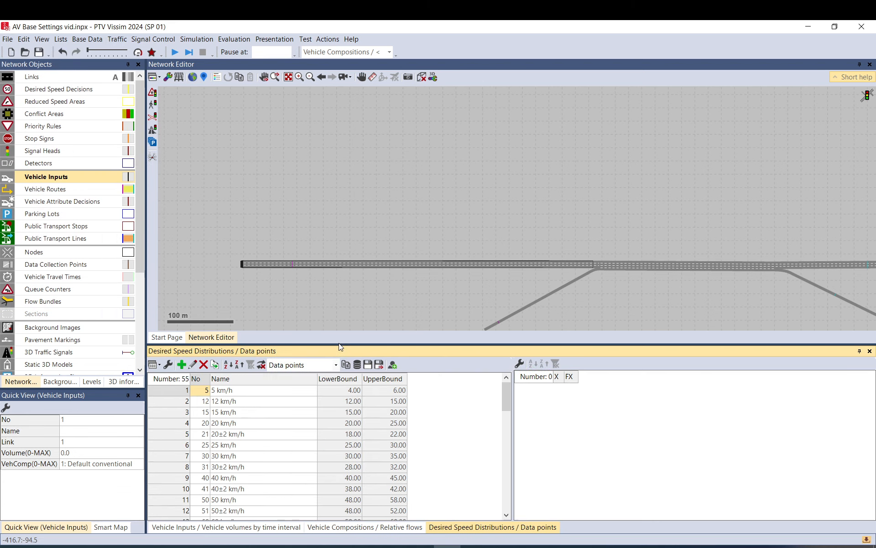
scroll(242, 478, "down", 1)
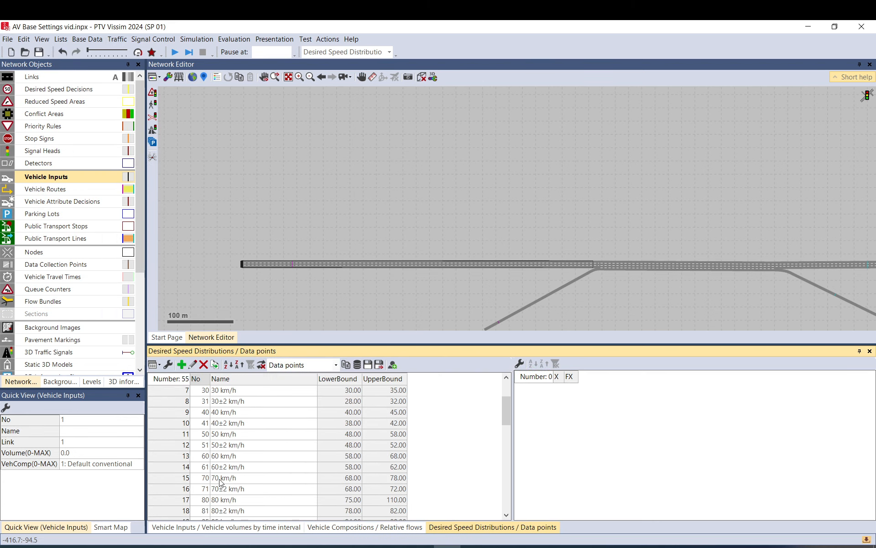
left_click(221, 478)
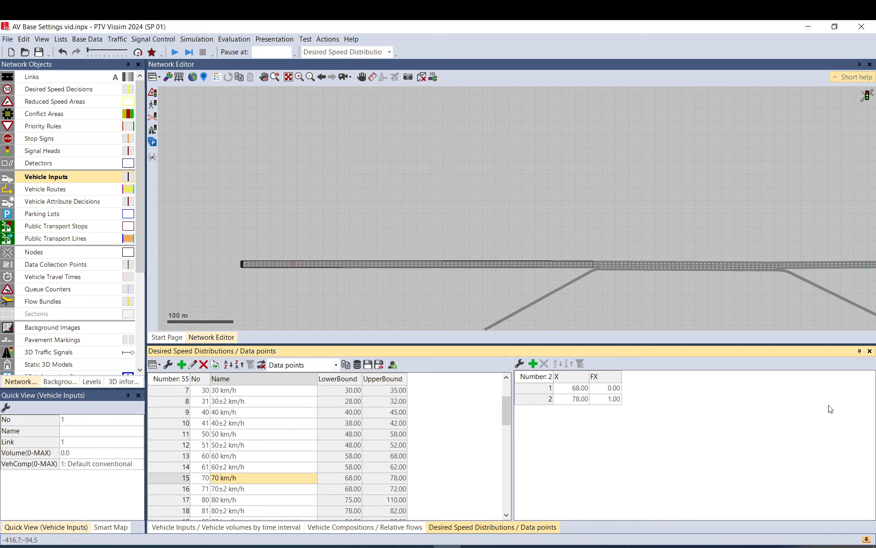
left_click(370, 528)
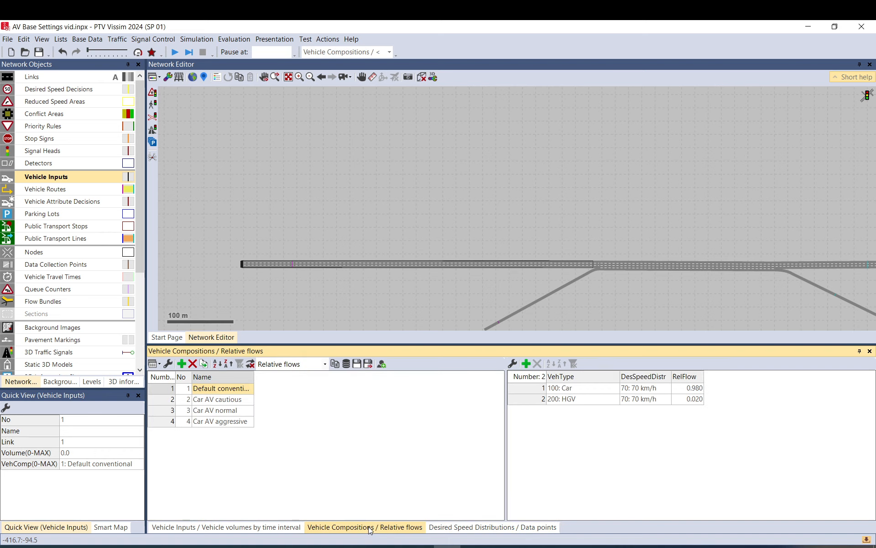
left_click(232, 421)
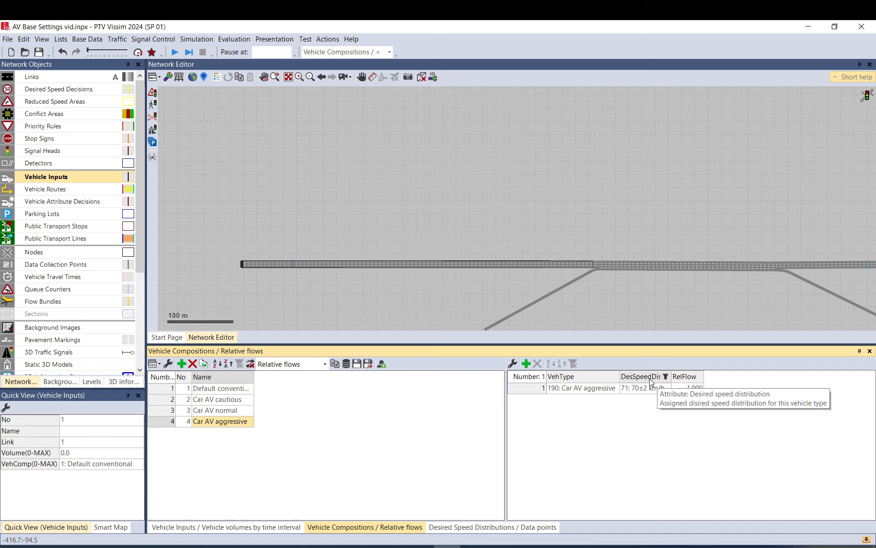
left_click(639, 392)
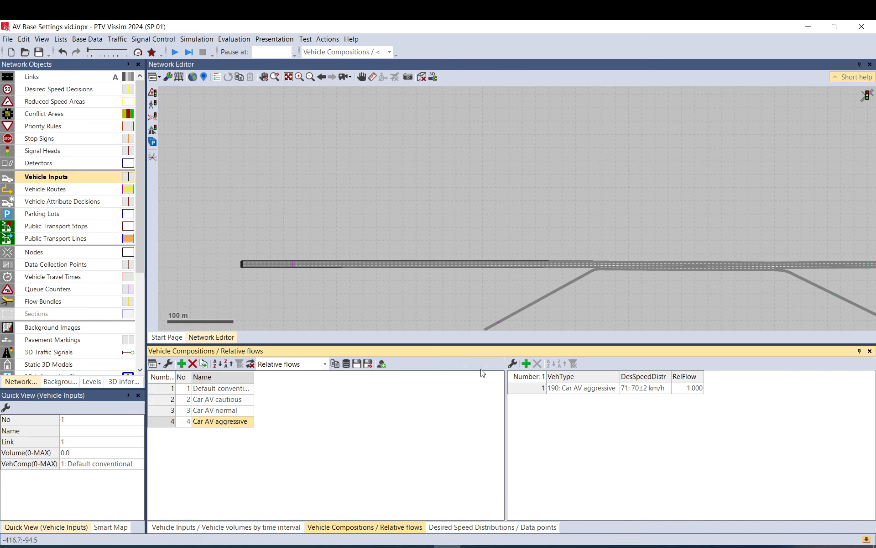
- Add a vehicle input at the start of on-ramp link 2 and check the inputs' assigned vehicle composition
left_click_drag(398, 305, 344, 208)
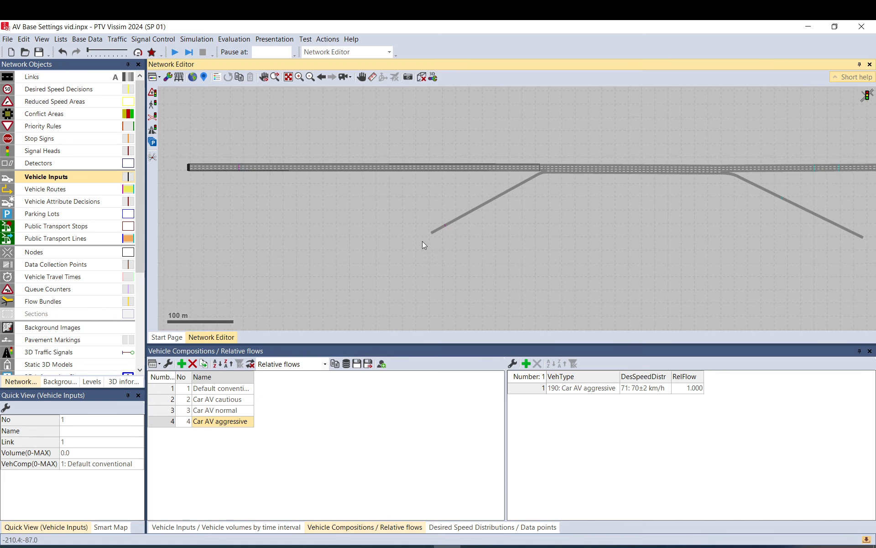
right_click(436, 232, "ctrl")
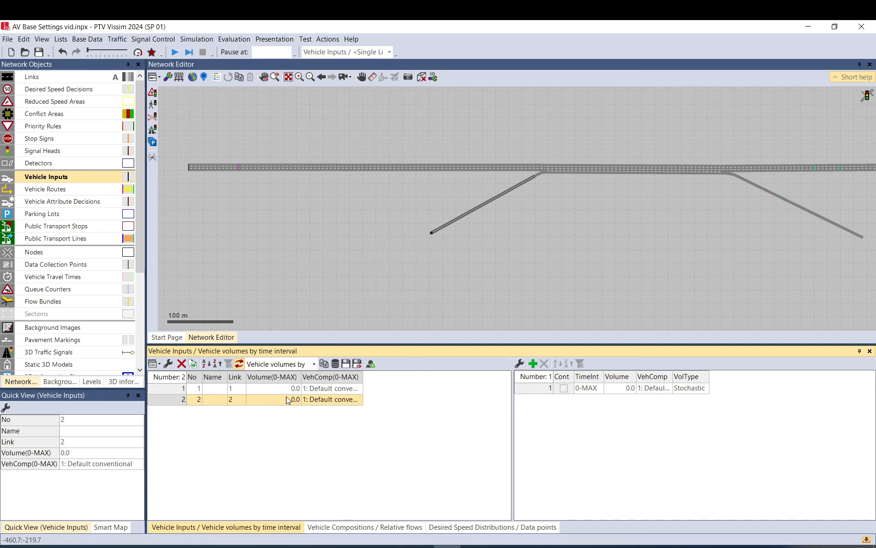
left_click(321, 389)
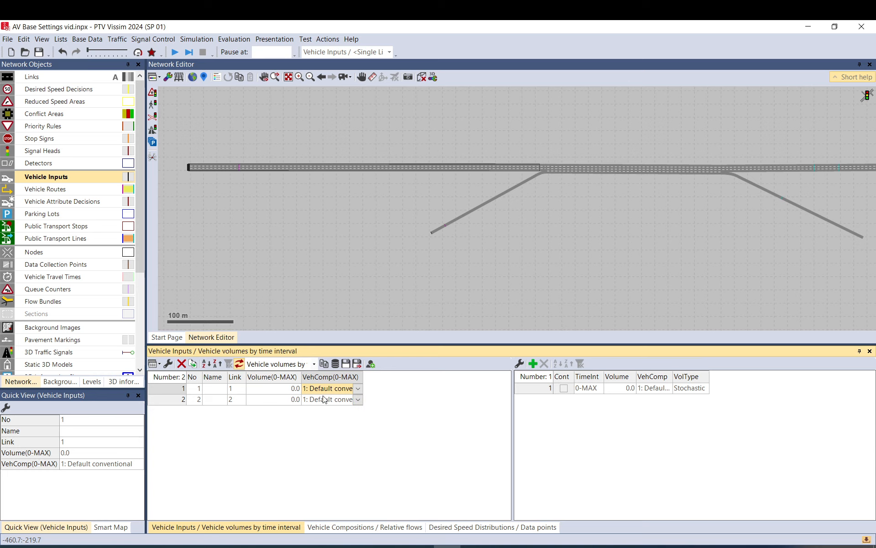
- Set the vehicle input volumes to 500 for link 1 and 100 for link 2
left_click(287, 392)
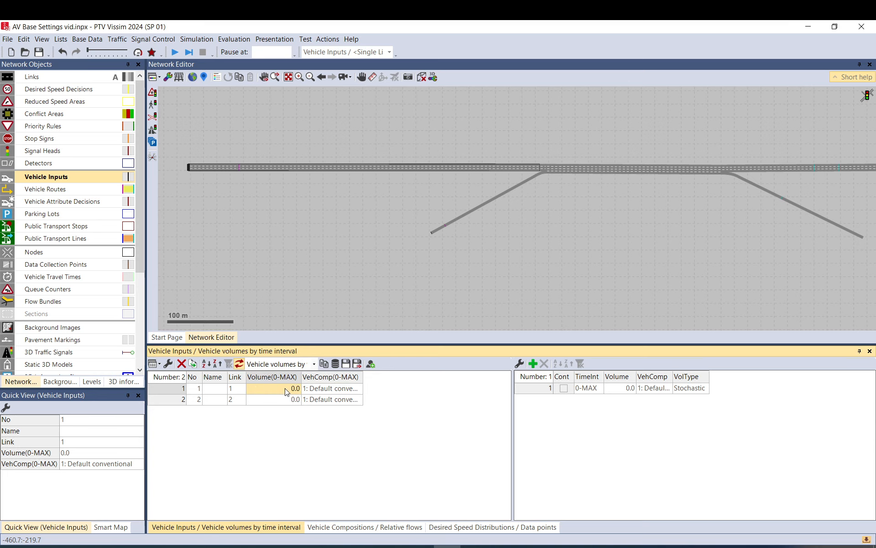
type("500")
left_click(286, 400)
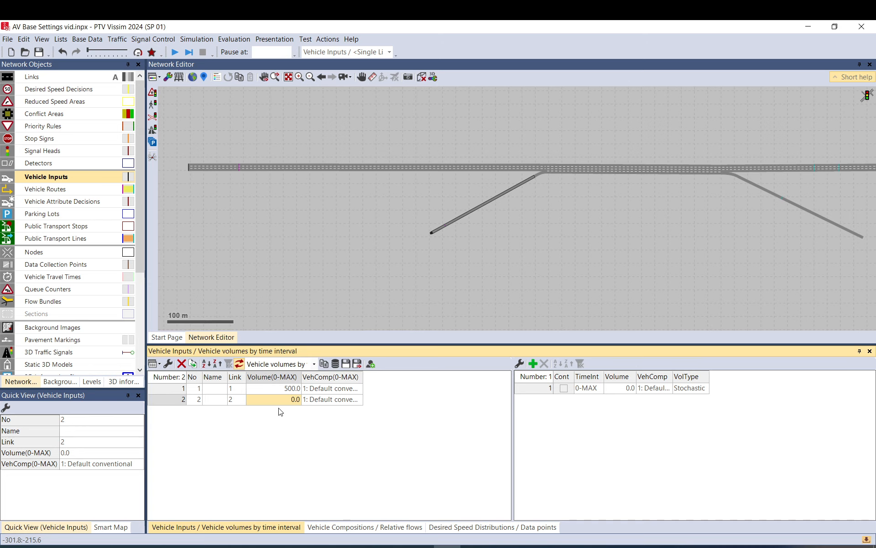
type("100")
key("Return")
- Name the link 1 vehicle input "human mainline" and widen the Name column
left_click(177, 388)
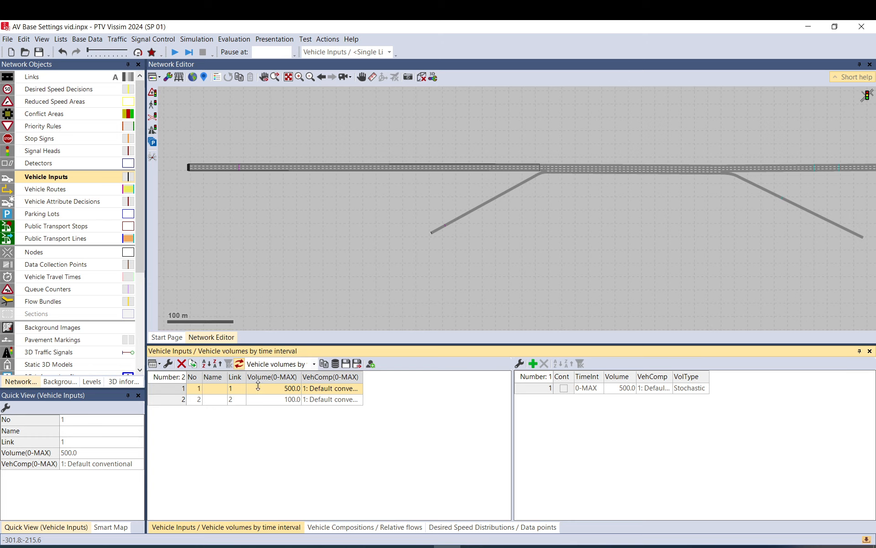
left_click(213, 388)
type("hu")
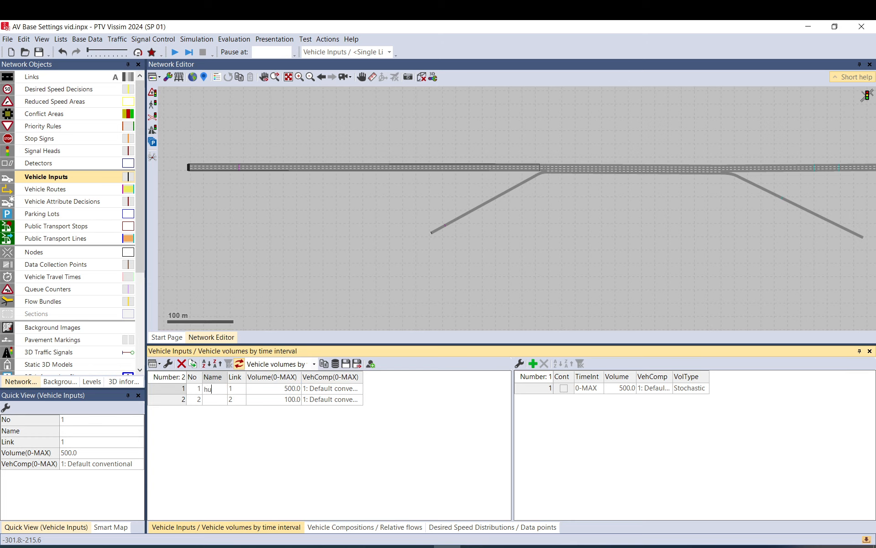
type("man")
type(" man")
type("nline")
key("Return")
left_click_drag(227, 378, 321, 378)
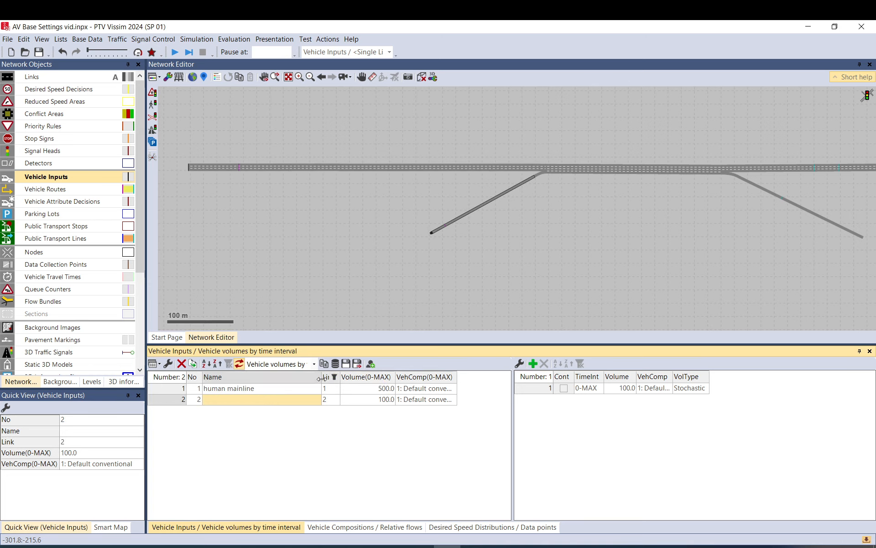
- Name the link 2 vehicle input "human on ramp"
left_click(235, 403)
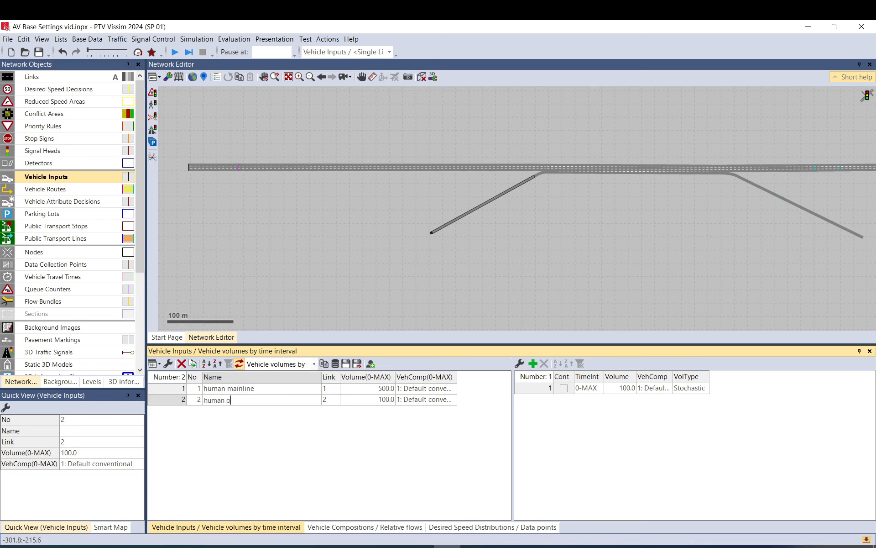
type("human on ramp")
key("Return")
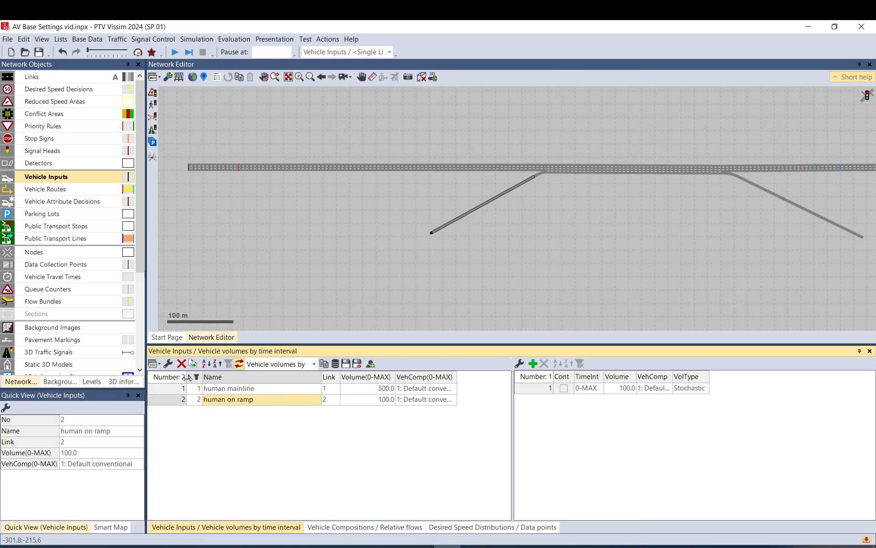
- Duplicate the human mainline and human on ramp vehicle inputs
left_click(177, 389)
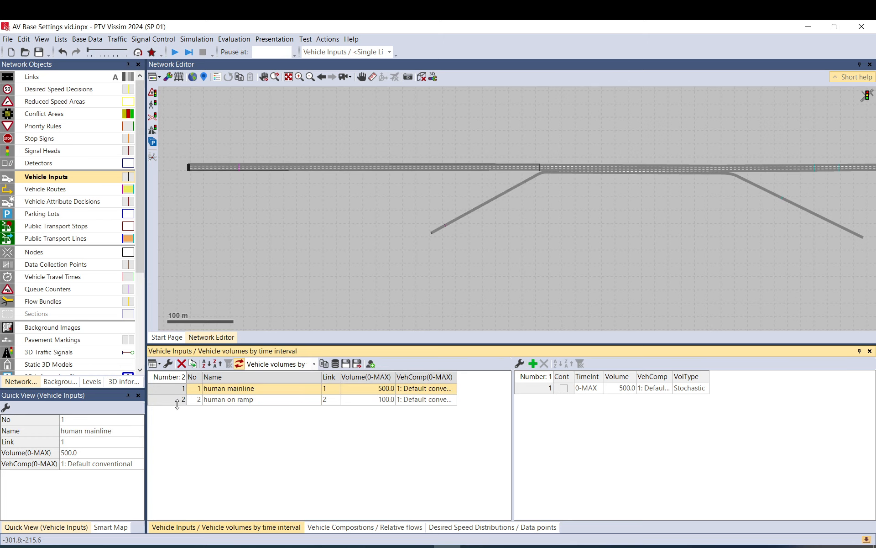
left_click(178, 401, "shift")
left_click(192, 364)
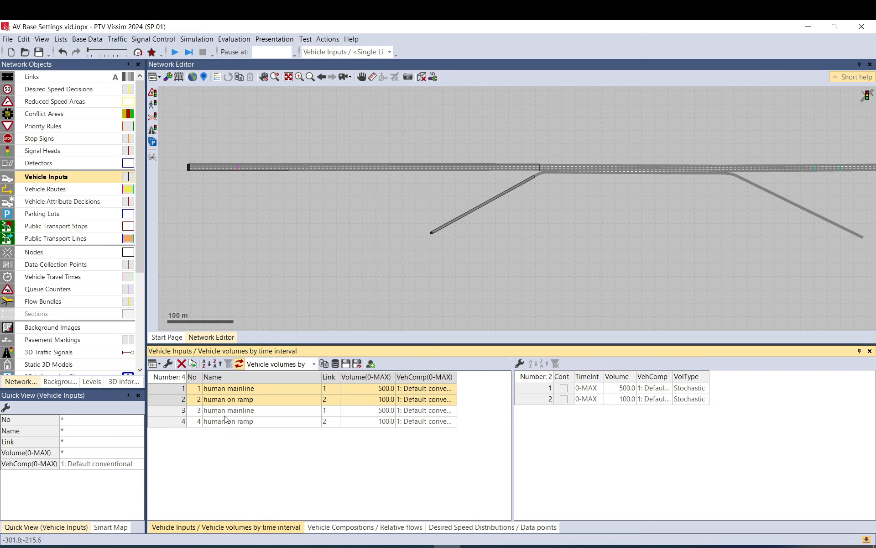
- Rename the two duplicated vehicle inputs as "AV mainline" for link 1 and "AV on ramp" for link 2
left_click(227, 411)
double_click(219, 410)
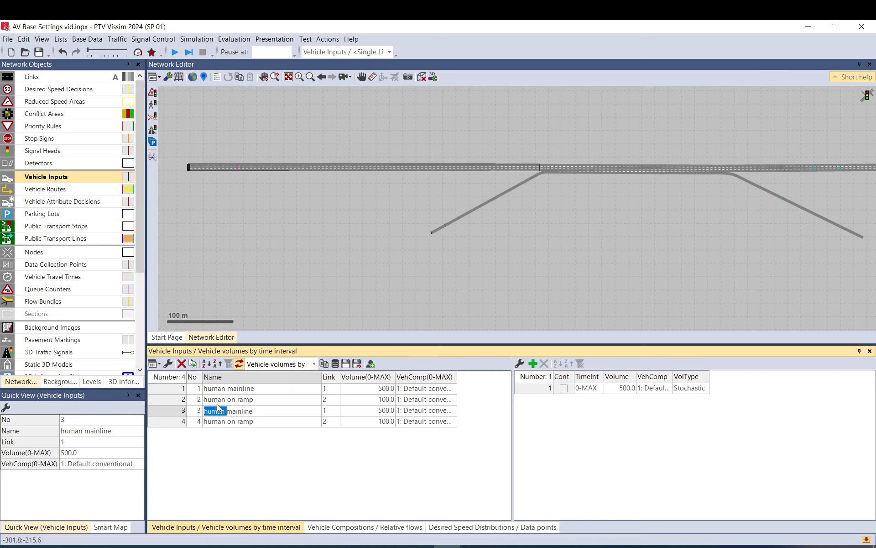
type("AV")
left_click(214, 420)
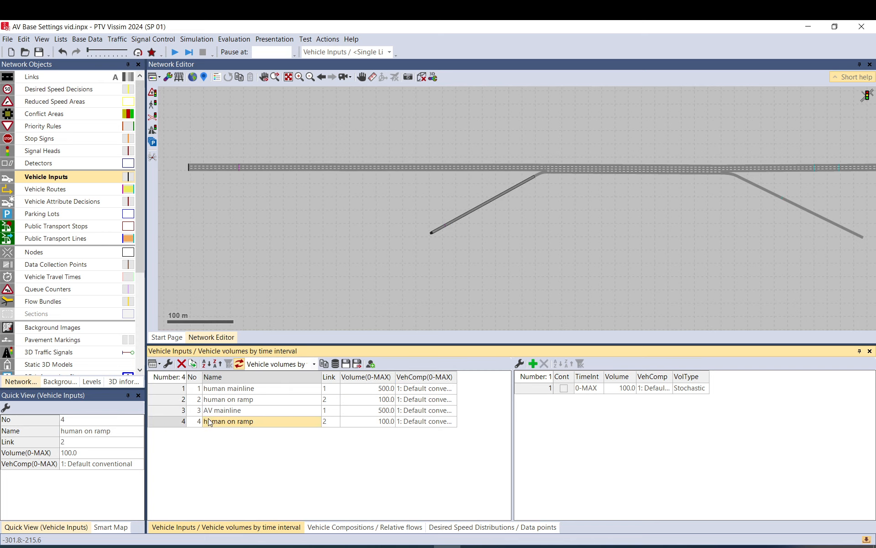
double_click(212, 422)
type("AV")
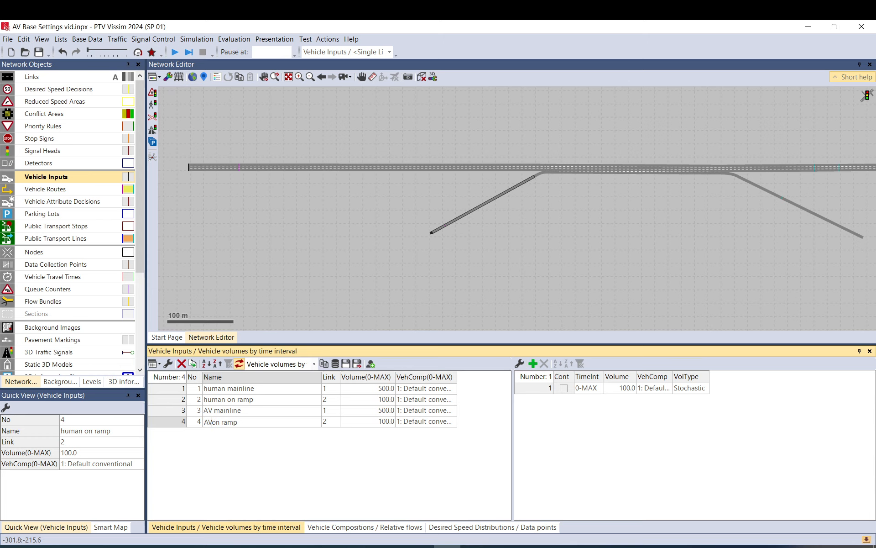
key("Return")
- Set the volume of the AV mainline input to 4000 and the AV on ramp input to 600
left_click(381, 411)
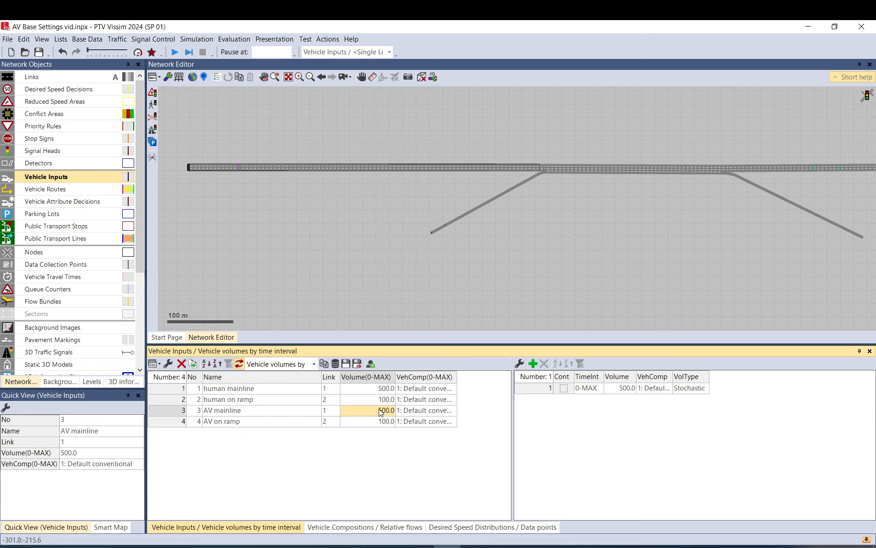
type("400")
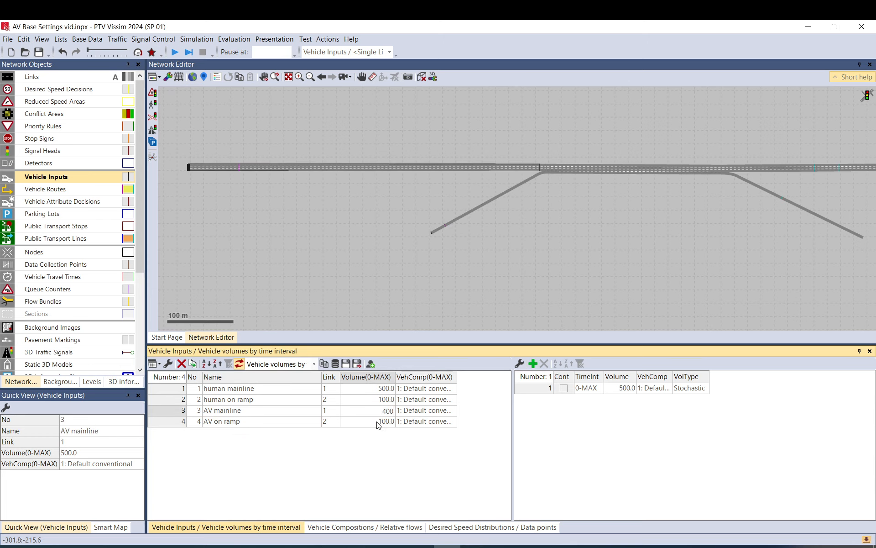
left_click(376, 422)
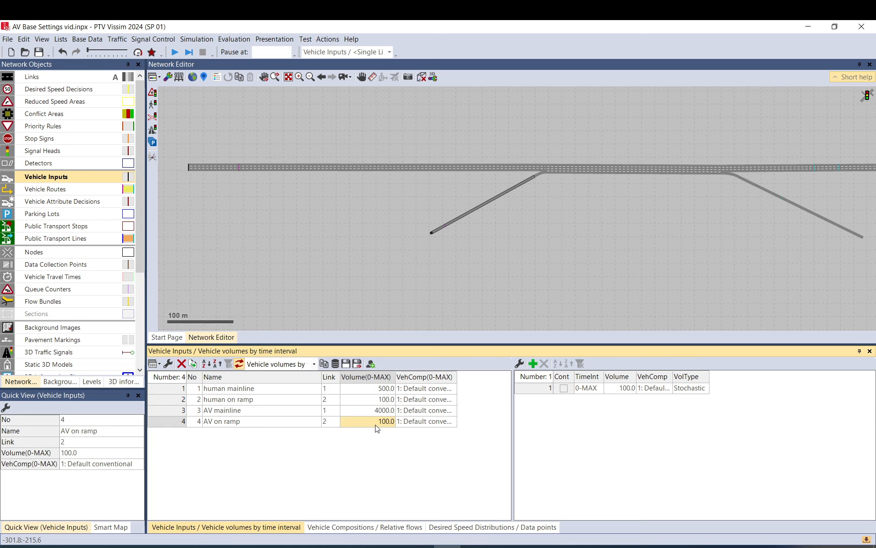
type("600")
key("Return")
- Assign the vehicle composition 4: Car AV aggressive to both the AV mainline and AV on ramp inputs
left_click(447, 411)
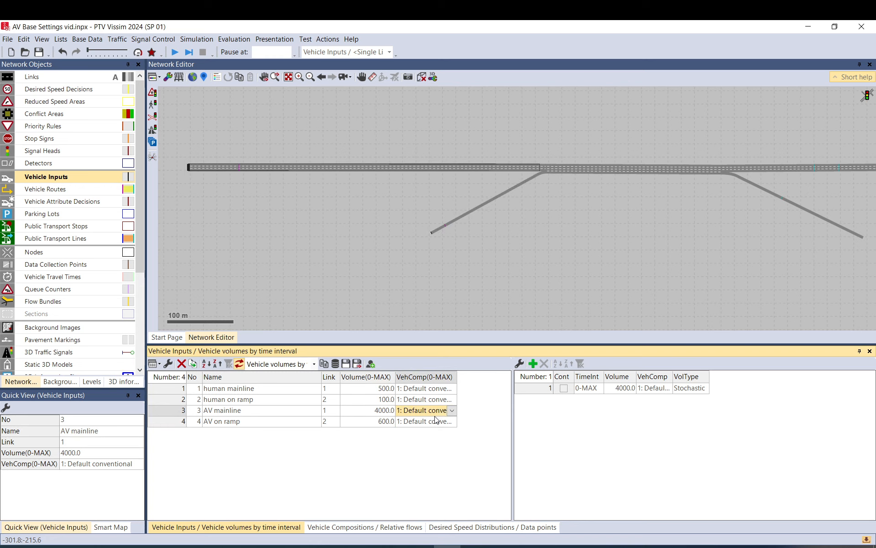
left_click(449, 412)
left_click(428, 457)
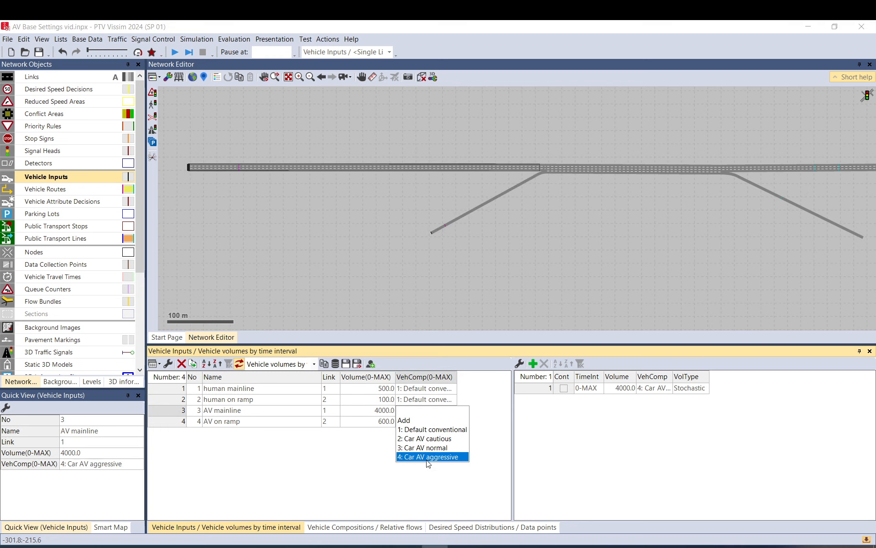
left_click(453, 421)
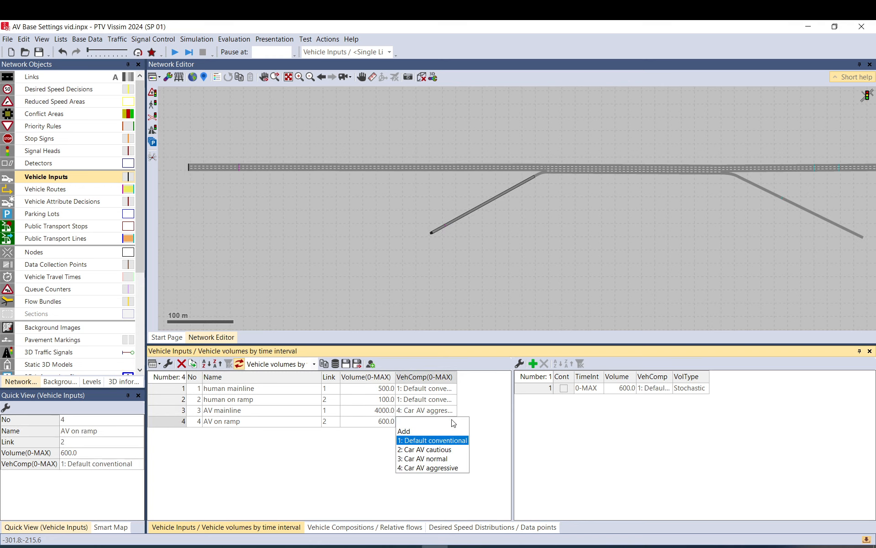
left_click(437, 467)
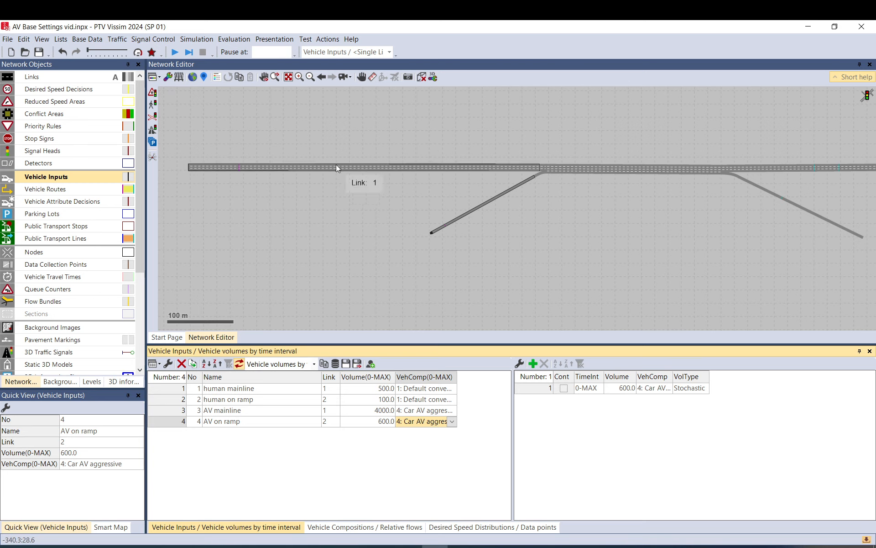
- Review link 1's static routing decision, save the changes and run the simulation, pausing it with traffic in the weaving section
left_click(240, 168)
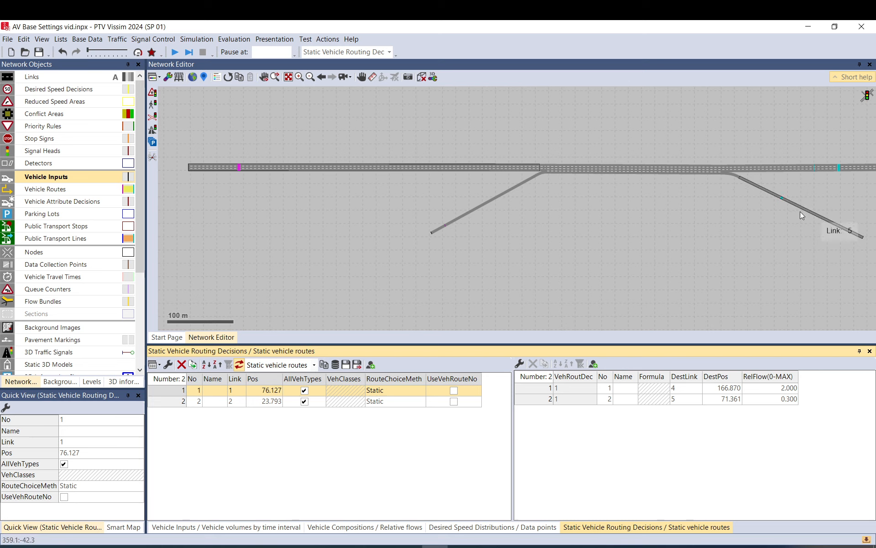
left_click(175, 51)
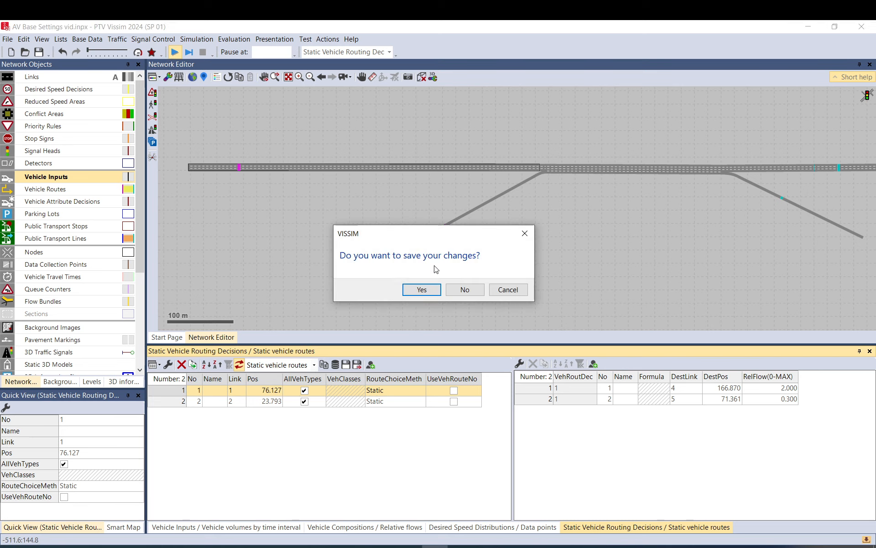
left_click(407, 286)
left_click(355, 228)
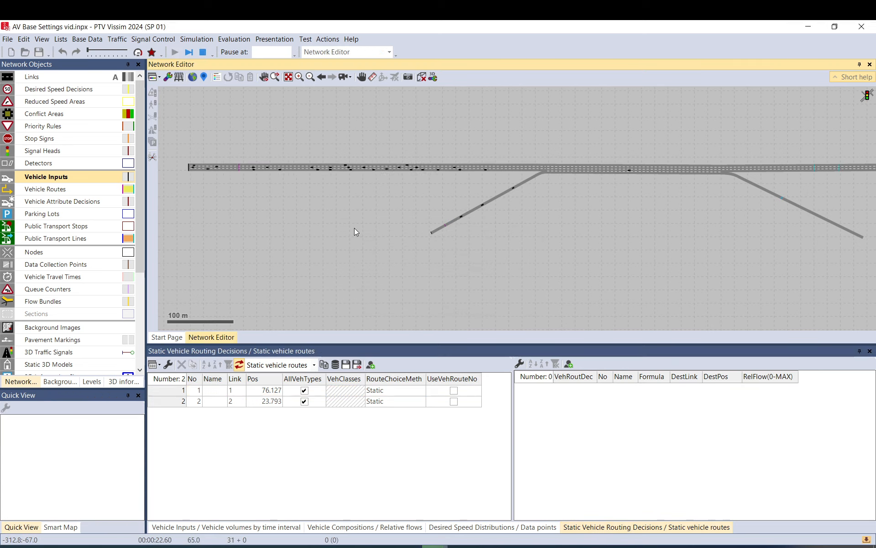
left_click_drag(534, 209, 341, 218)
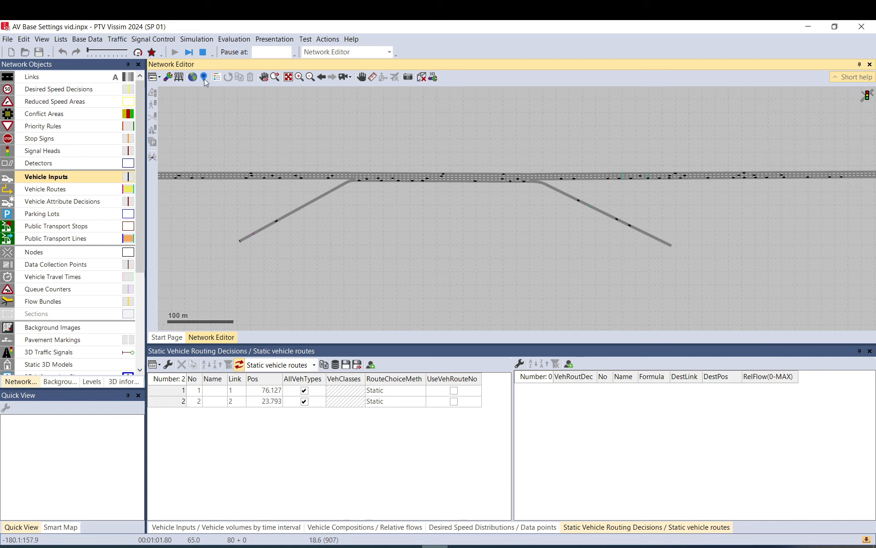
left_click(188, 53)
- Inspect the vehicle types of individual vehicles around the on-ramp merge in the paused simulation
scroll(369, 190, "up", 3)
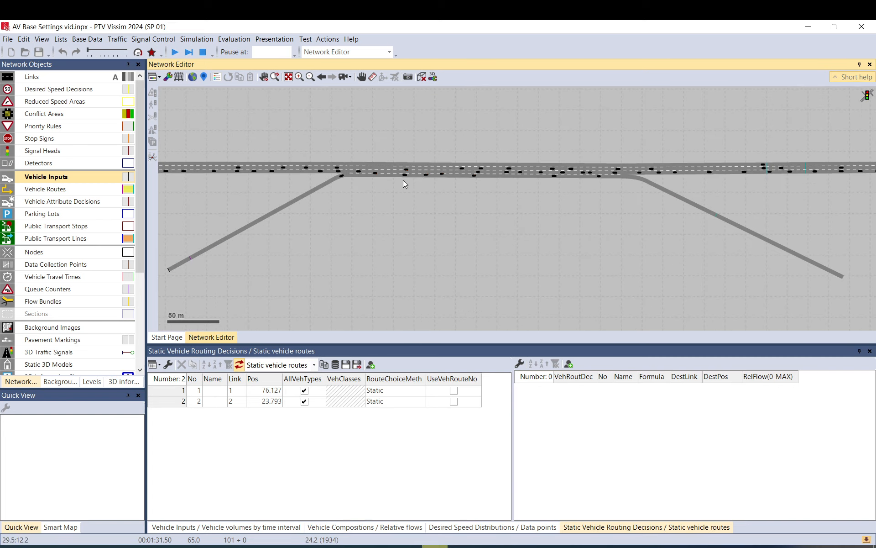
scroll(353, 176, "up", 2)
left_click_drag(347, 183, 501, 204)
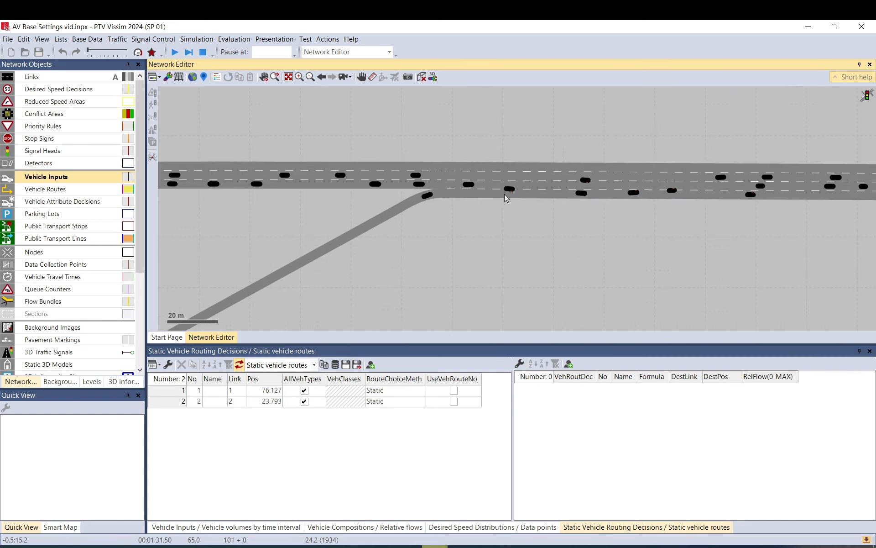
left_click(507, 190)
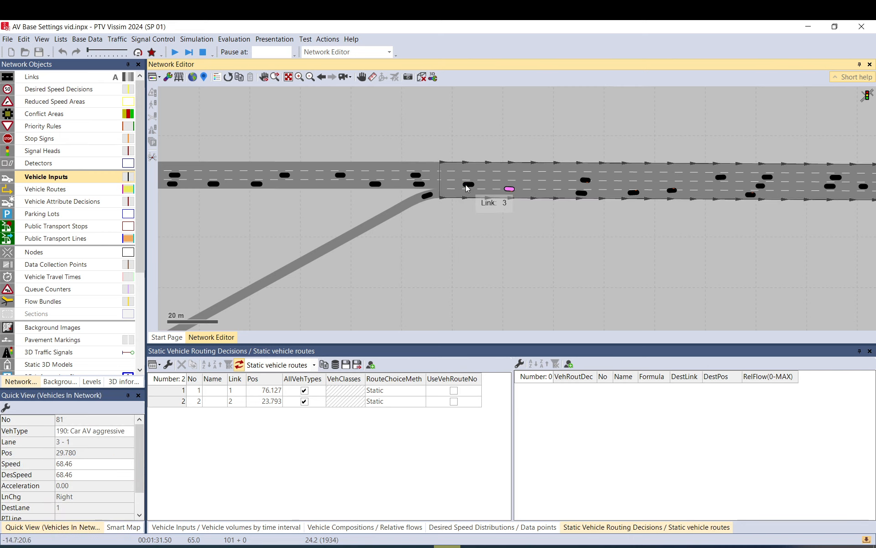
left_click(416, 175)
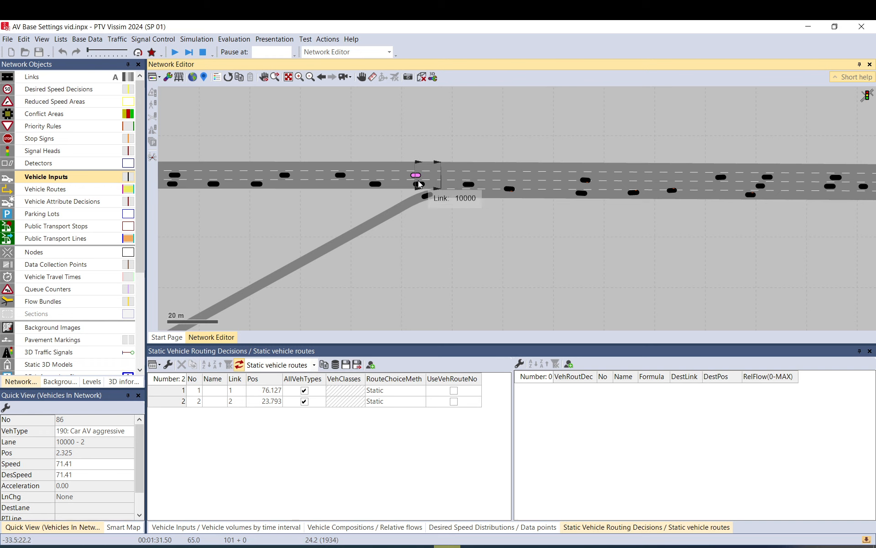
left_click(426, 195)
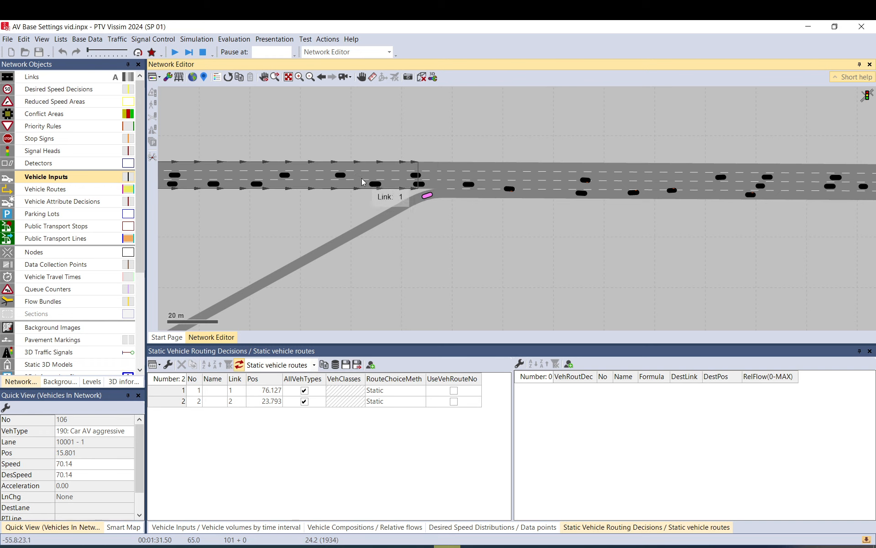
left_click(375, 184)
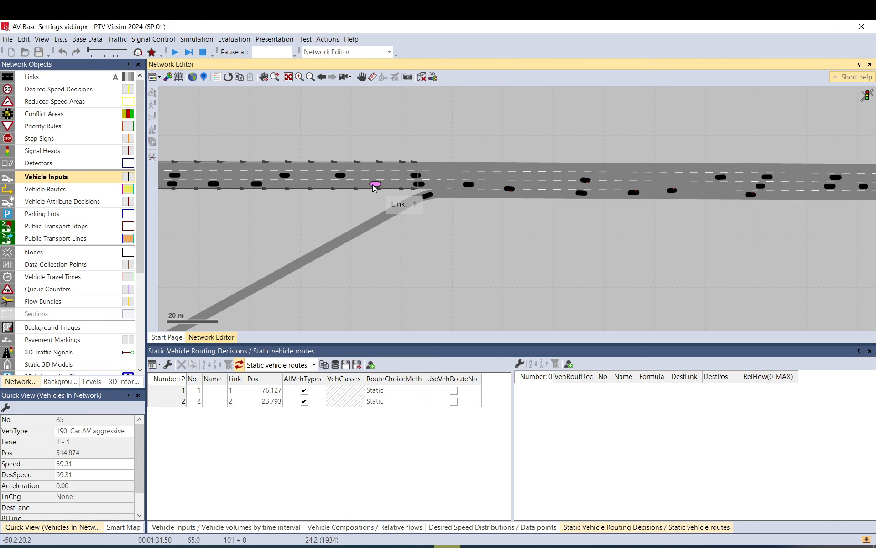
left_click(280, 177)
left_click(279, 177)
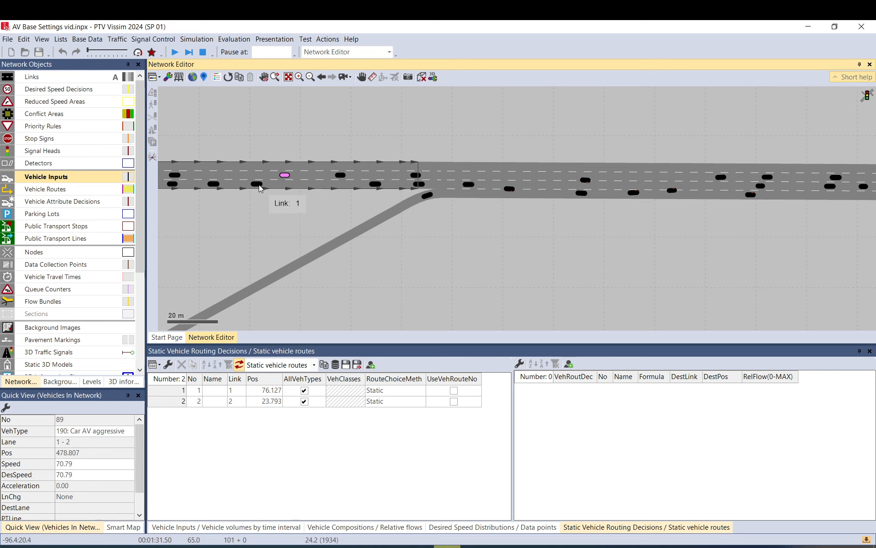
left_click(259, 184)
- Check the vehicle types of further vehicles on link 1 upstream of the merge, looking for a conventional car
left_click_drag(261, 217, 482, 208)
left_click(433, 176)
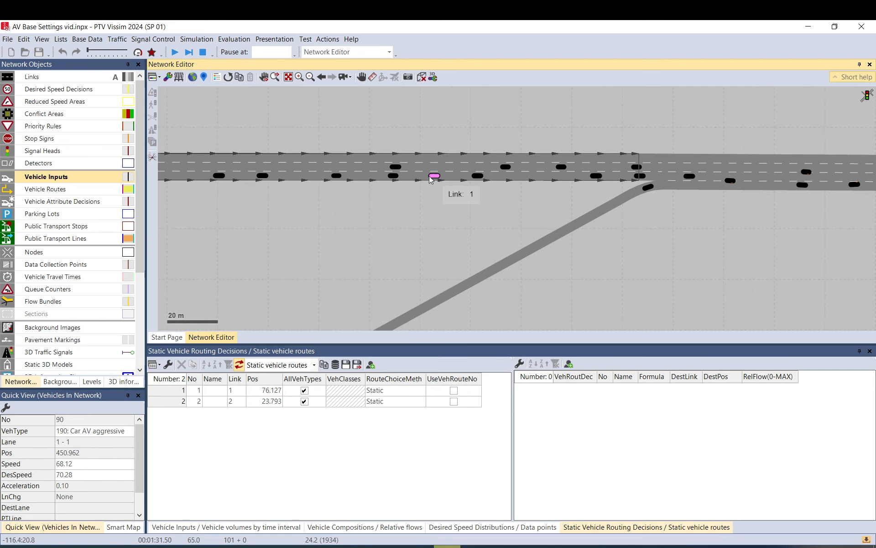
left_click(394, 175)
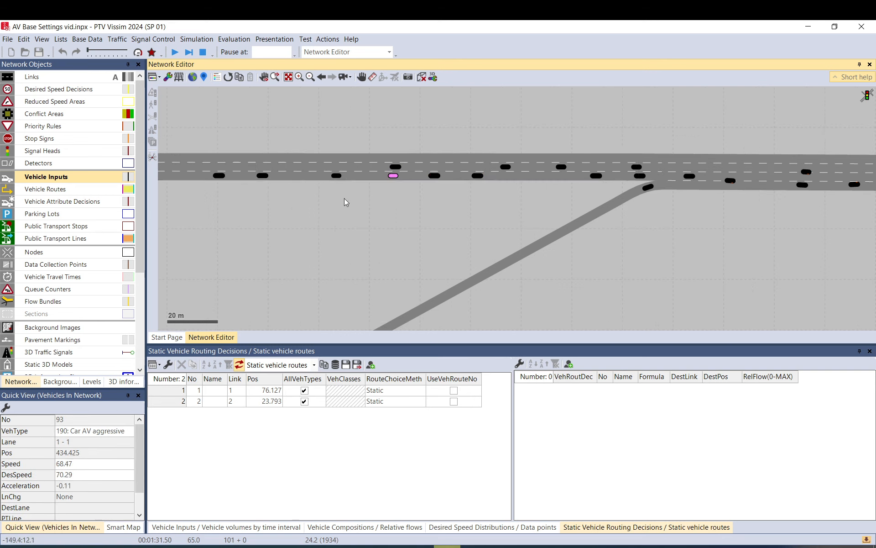
left_click(259, 176)
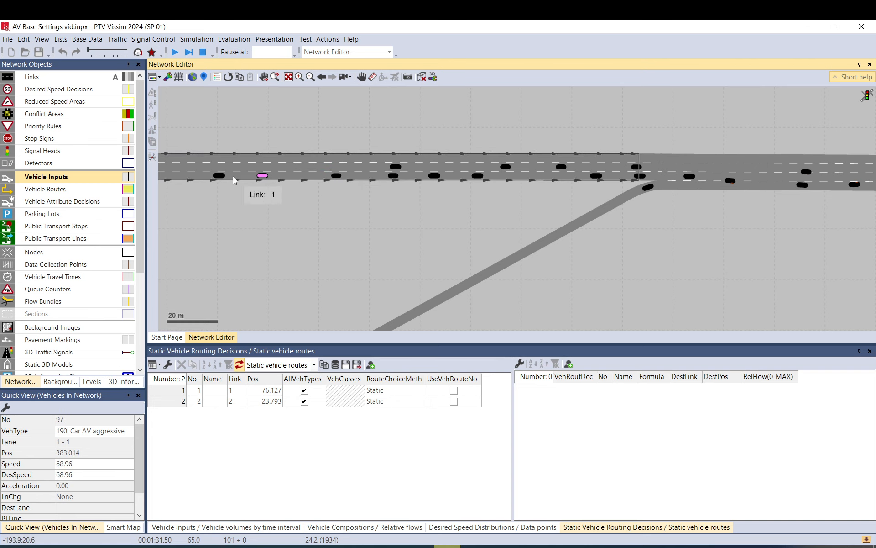
left_click(221, 177)
left_click_drag(227, 184, 496, 191)
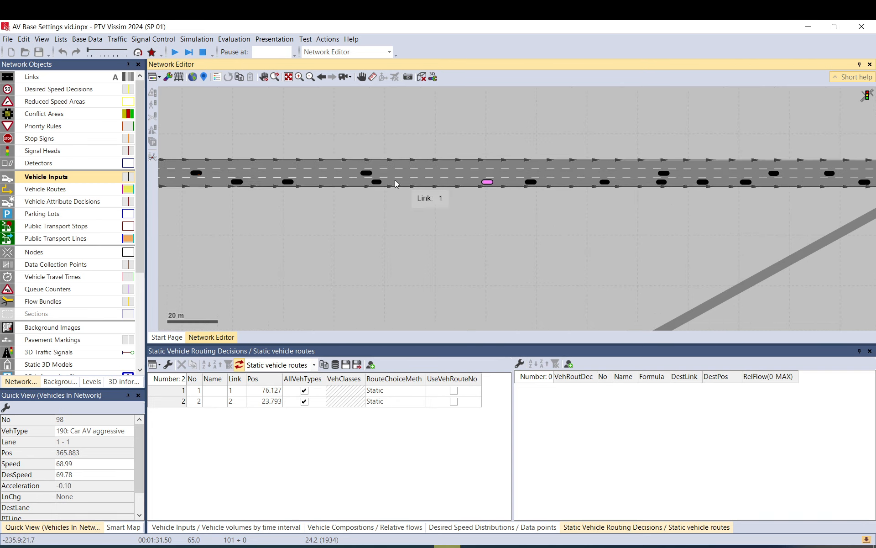
left_click(375, 182)
left_click(365, 173)
left_click_drag(287, 188, 492, 192)
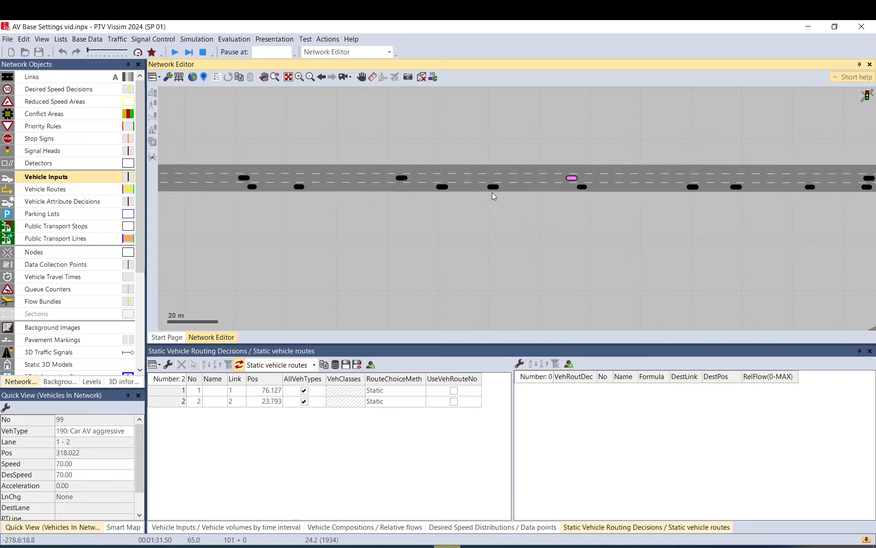
left_click(488, 187)
- Open the list of vehicles in the network and select a 100: Car entry to locate it on the mainline
scroll(76, 292, "down", 4)
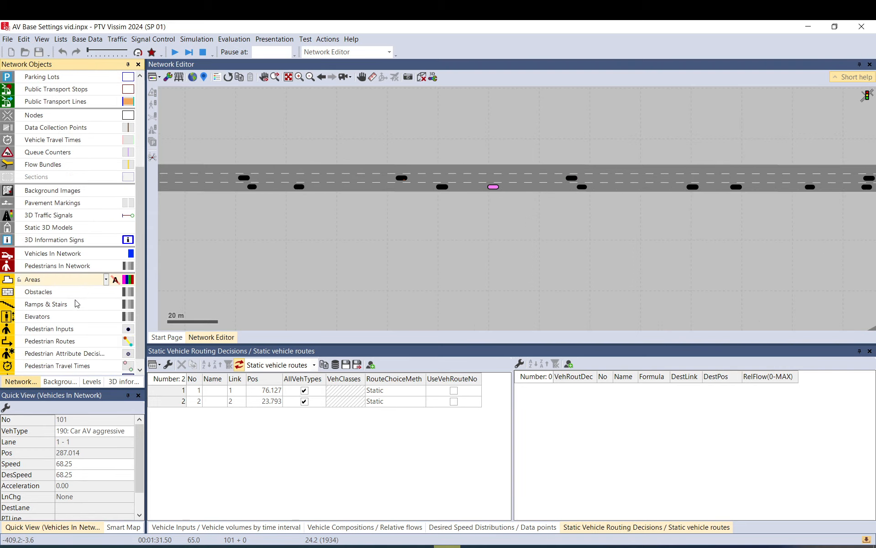
right_click(60, 252)
left_click(91, 258)
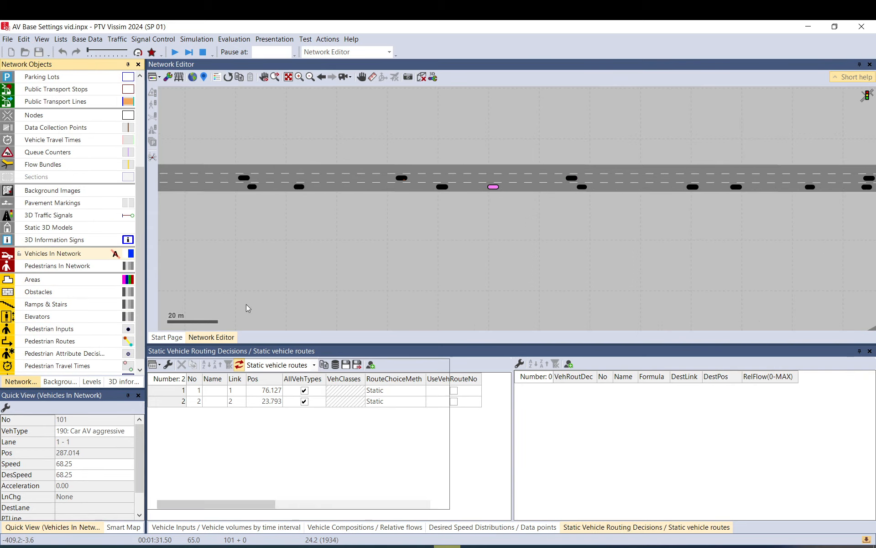
left_click(231, 425)
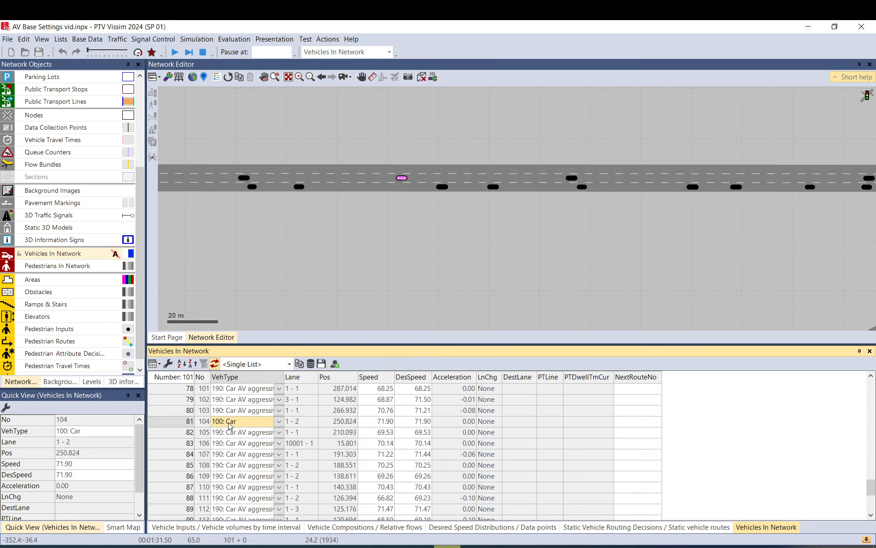
left_click(231, 426)
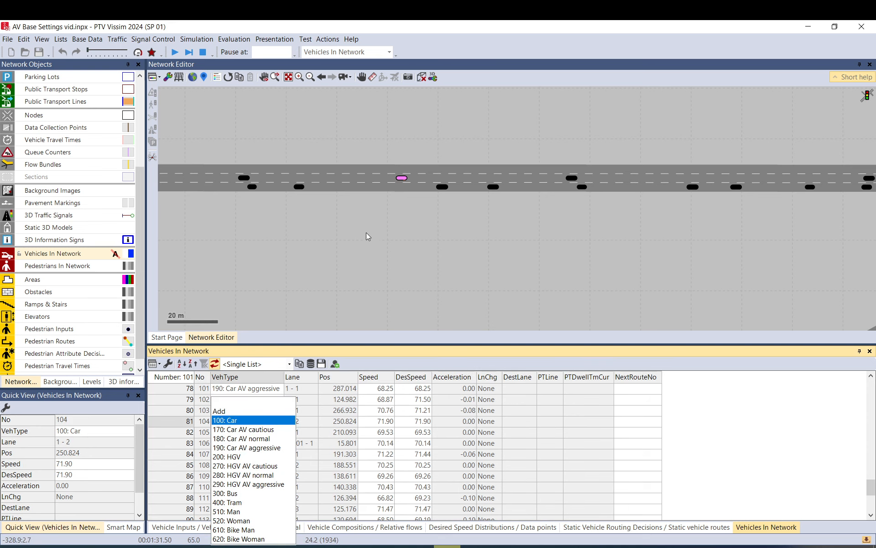
left_click(392, 179)
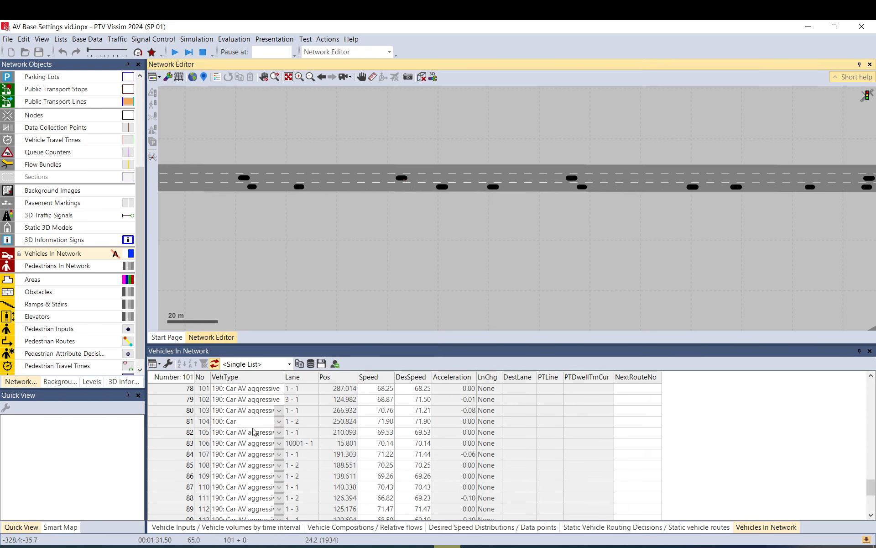
left_click(173, 421)
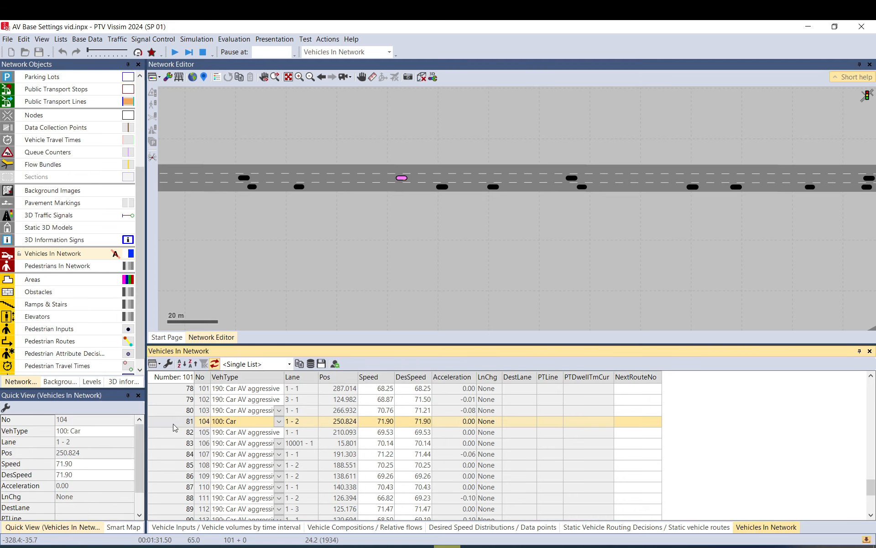
left_click(418, 315)
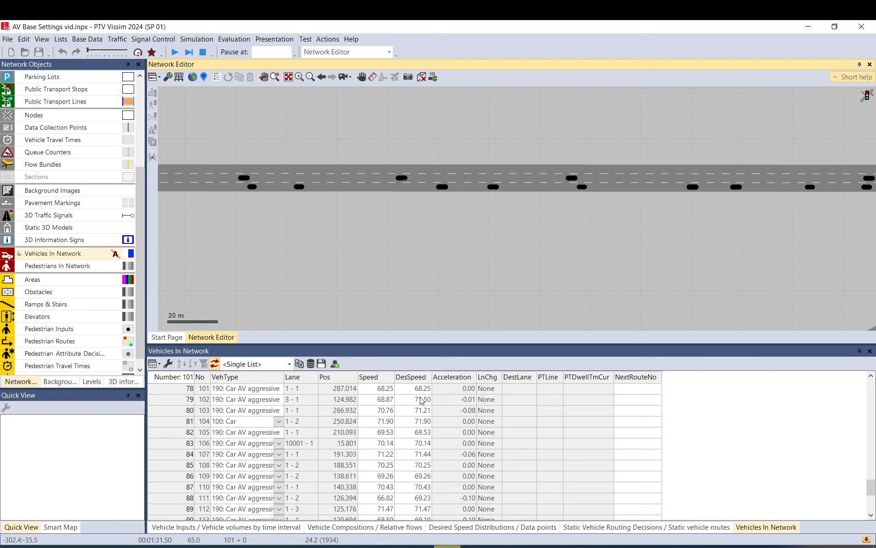
- Select a 100: Car entry near the end of the vehicles list and sort the list by desired speed in ascending order
scroll(422, 426, "down", 1)
scroll(422, 426, "down", 3)
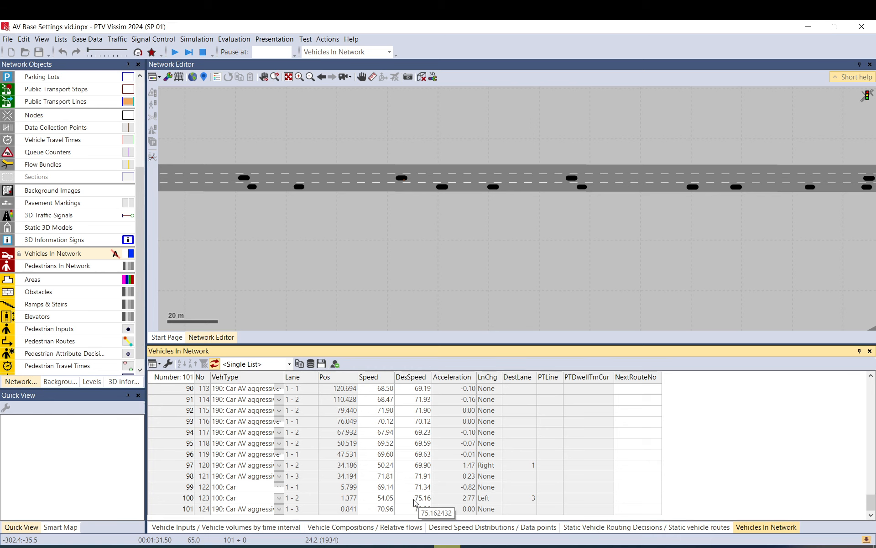
left_click(217, 501)
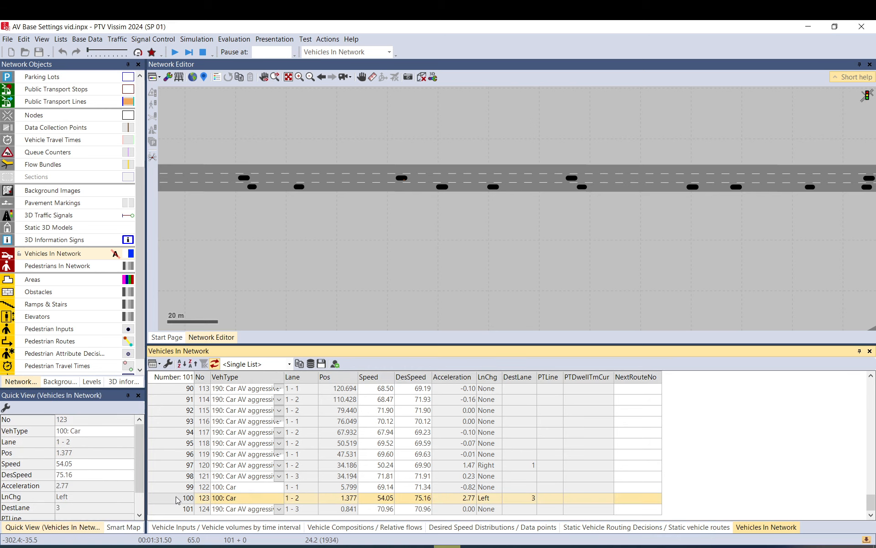
left_click(411, 377)
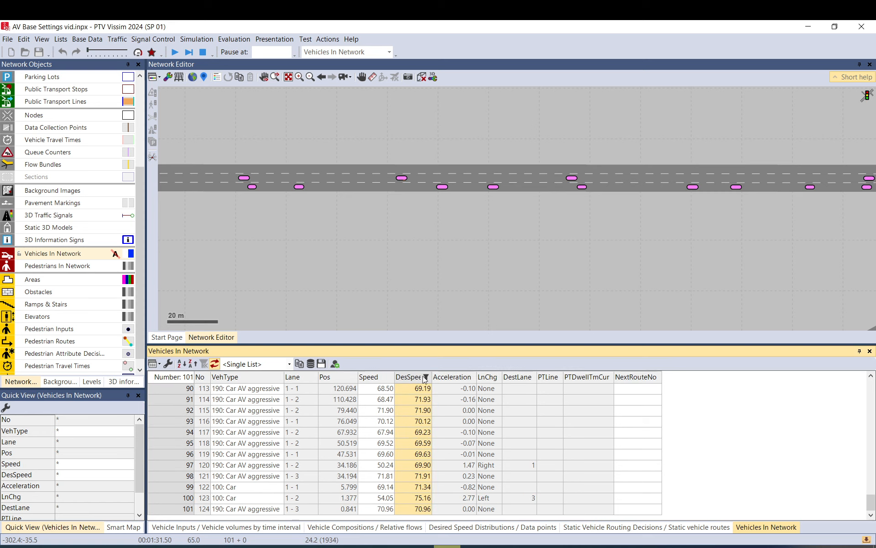
right_click(419, 379)
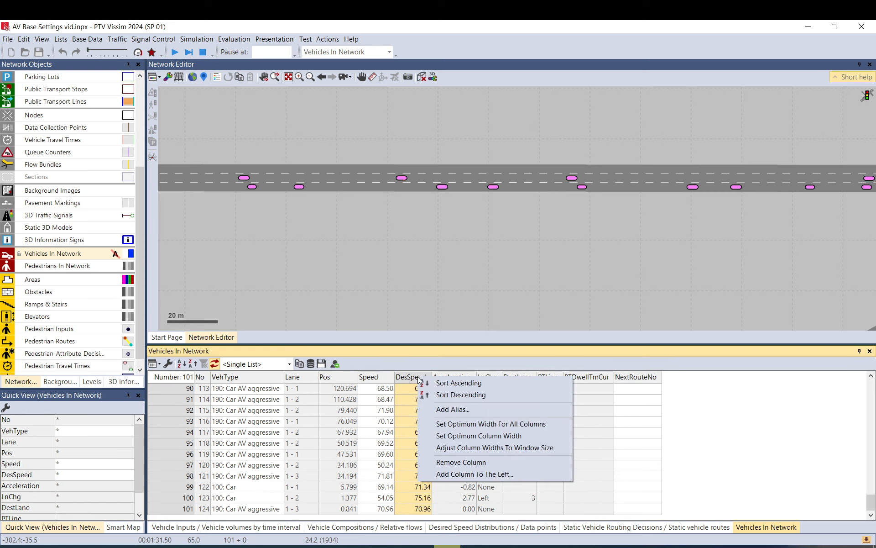
left_click(424, 382)
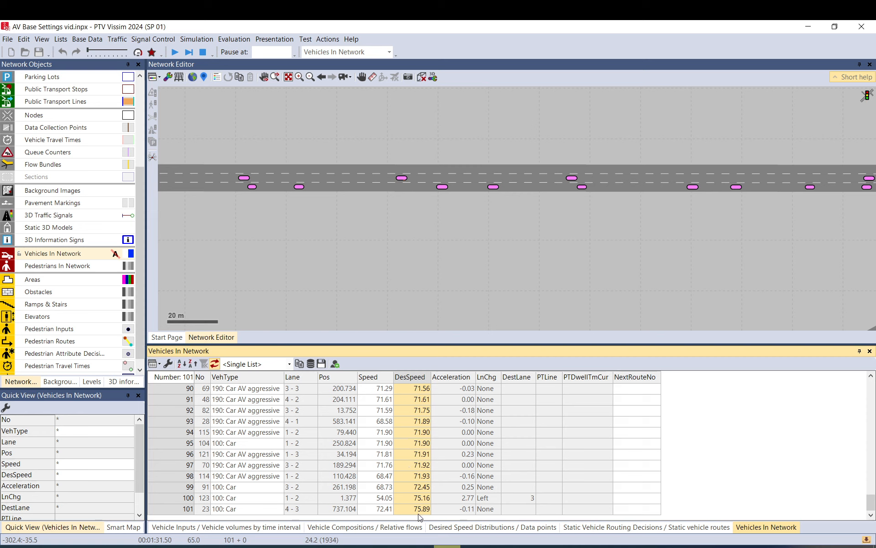
left_click(531, 249)
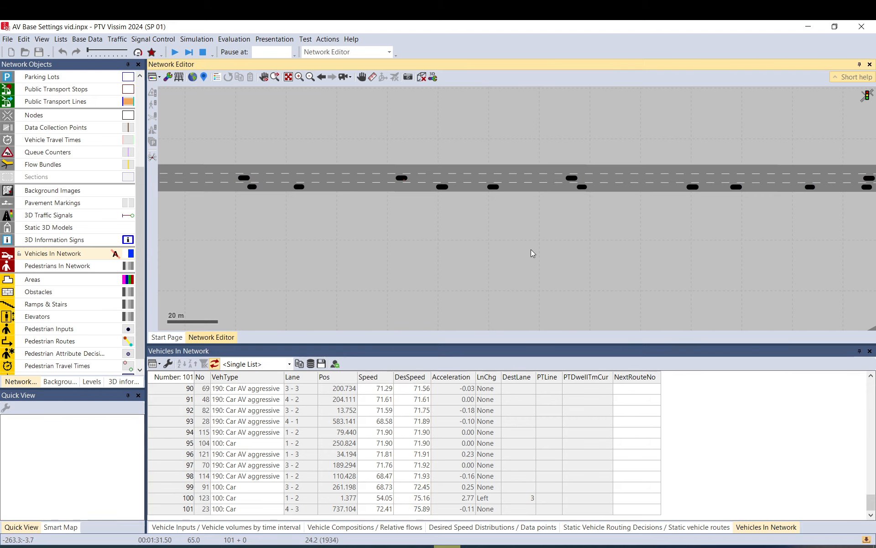
- Enlarge the network view, examine the paused traffic from the on-ramp merge to beyond the off-ramp, and stop the simulation
left_click_drag(695, 344, 695, 422)
left_click_drag(652, 284, 283, 292)
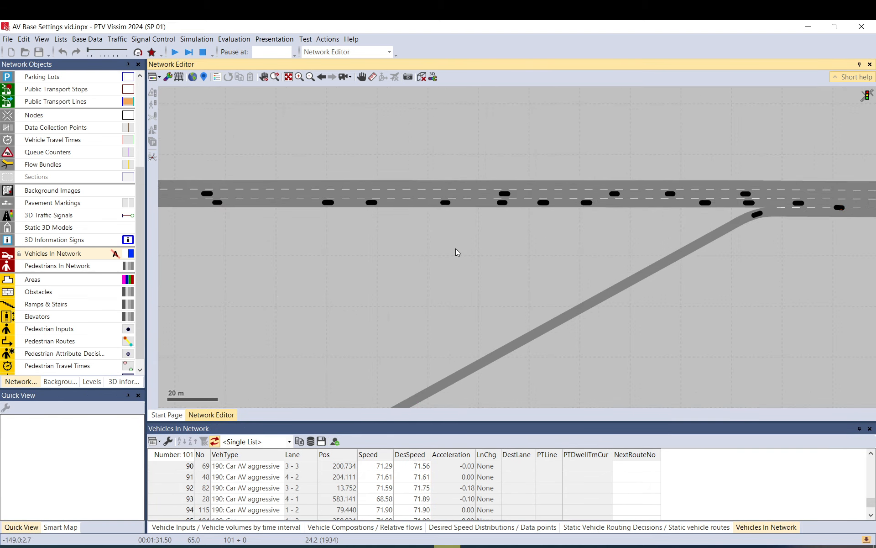
scroll(455, 249, "down", 1)
left_click_drag(520, 249, 259, 270)
left_click_drag(528, 270, 323, 277)
left_click_drag(569, 277, 370, 280)
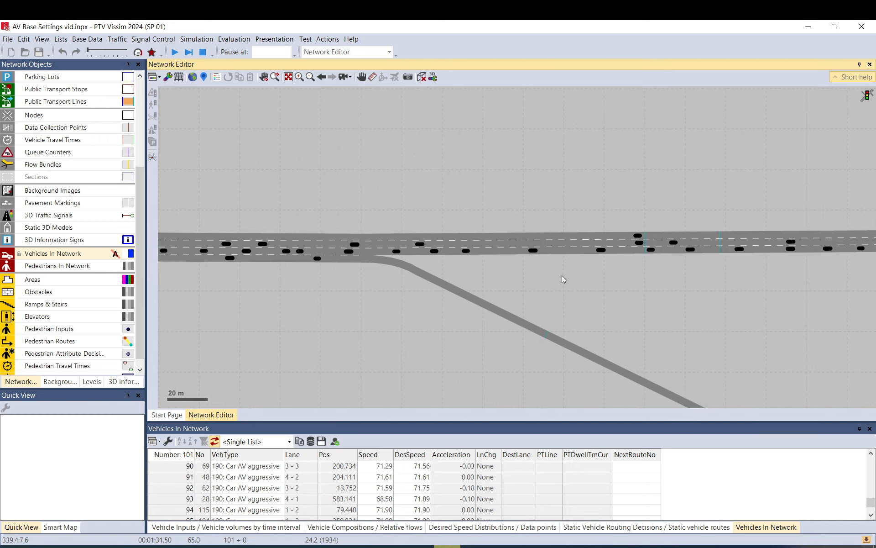
left_click_drag(215, 199, 410, 204)
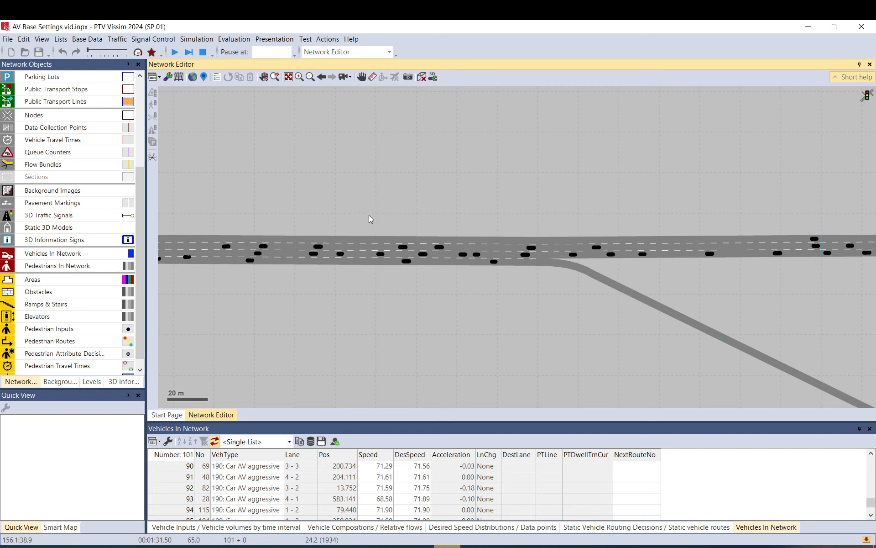
scroll(369, 219, "down", 2)
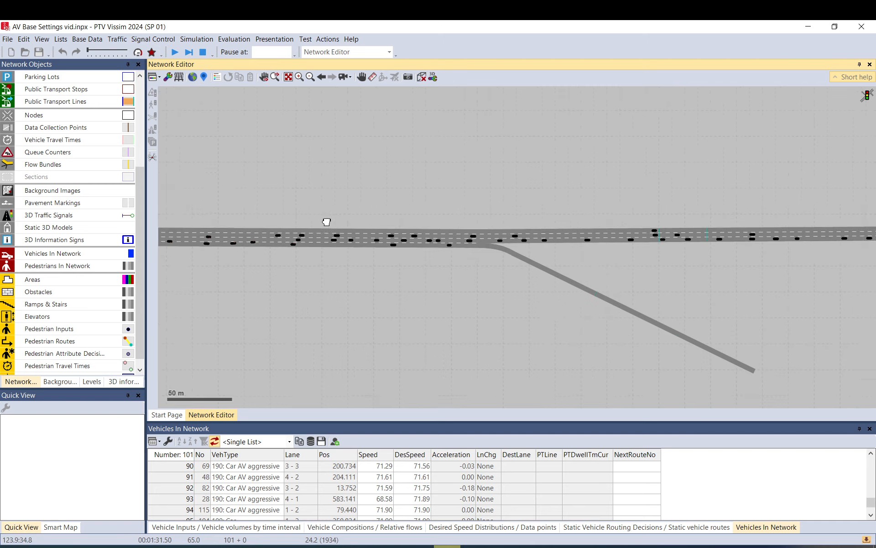
left_click(205, 52)
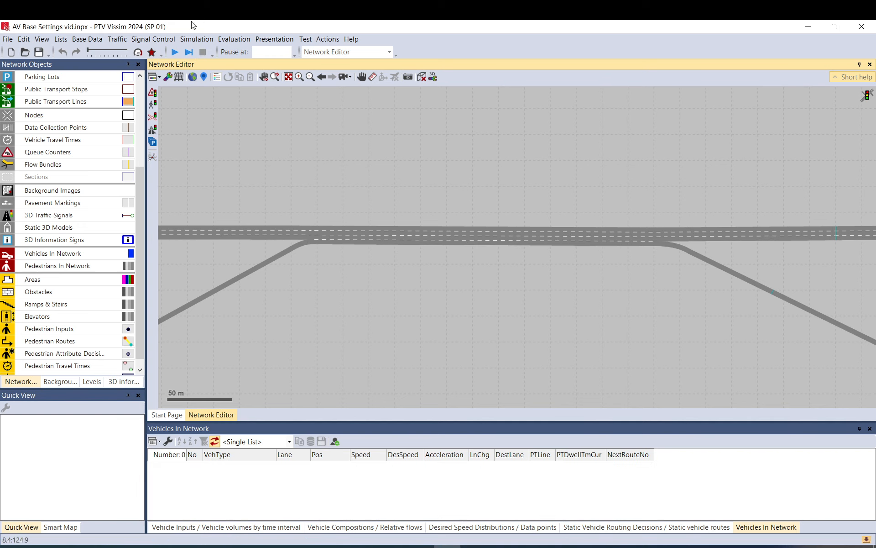
- Enable Platooning possible in the autonomous driving settings of driving behavior 103 AV aggressive (CoEXist)
left_click(87, 40)
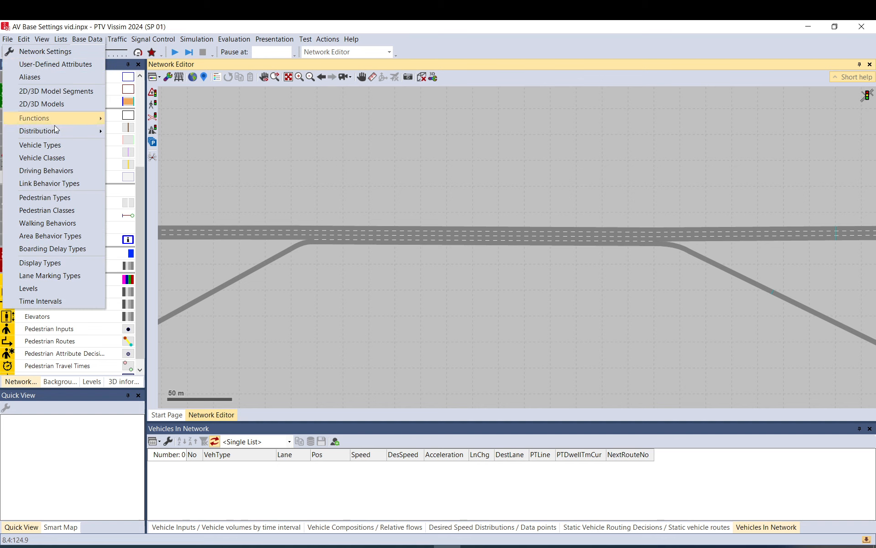
left_click(50, 172)
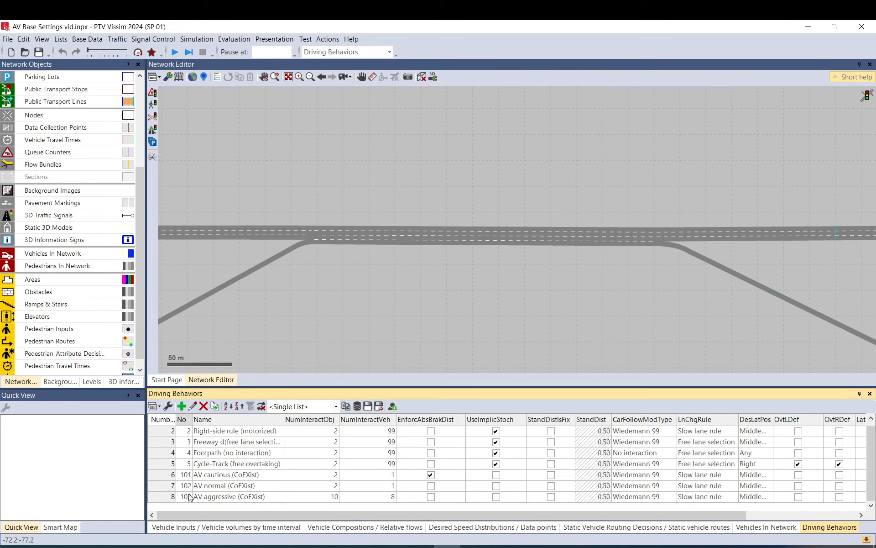
scroll(196, 497, "down", 1)
left_click(161, 501)
double_click(160, 501)
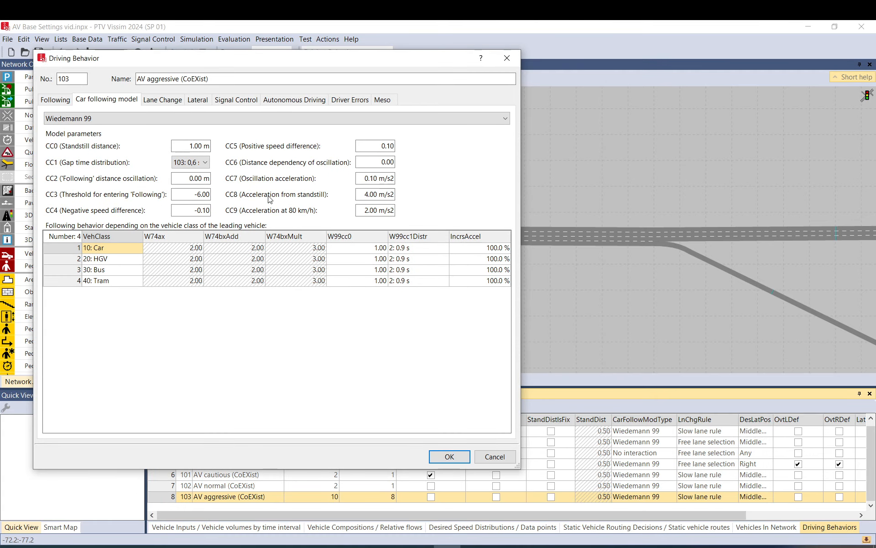
left_click(302, 105)
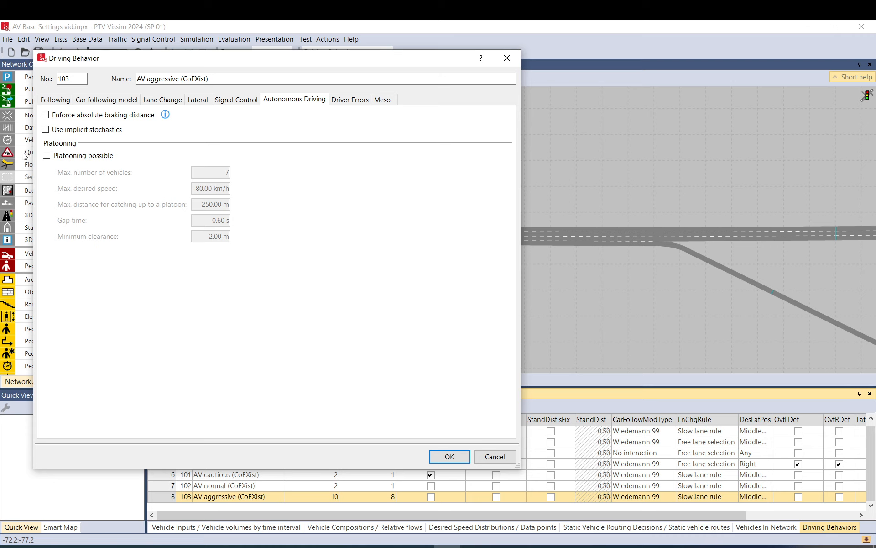
left_click(46, 158)
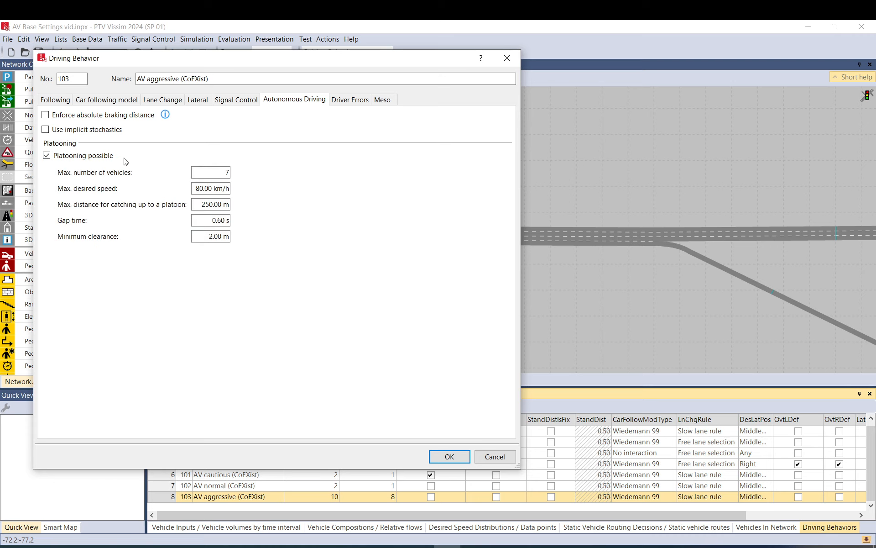
left_click_drag(224, 173, 251, 177)
left_click(450, 457)
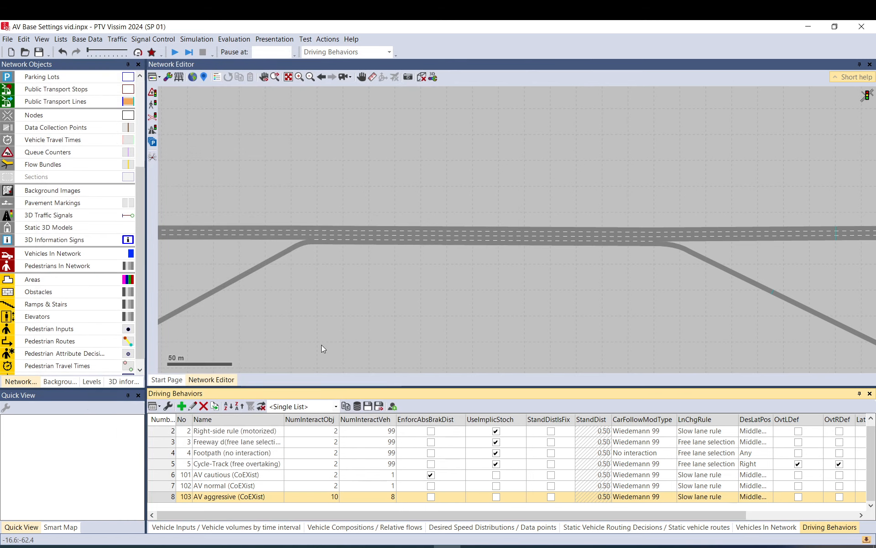
- Save the changes and run the simulation, pausing it with traffic across the weaving section
left_click(322, 346)
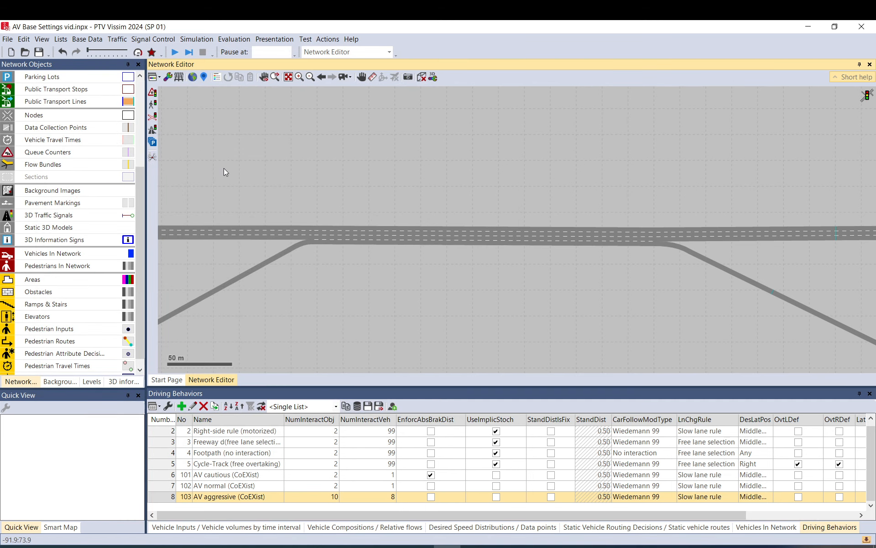
left_click(175, 52)
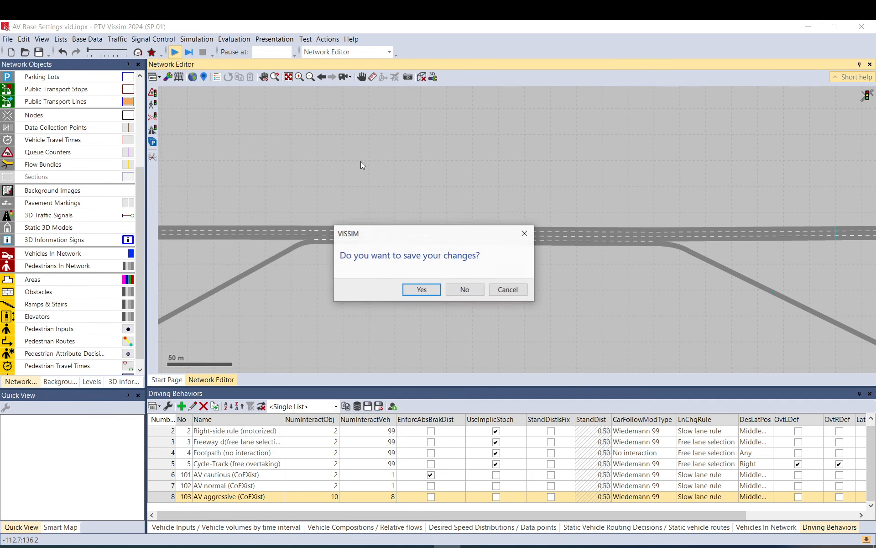
left_click(431, 294)
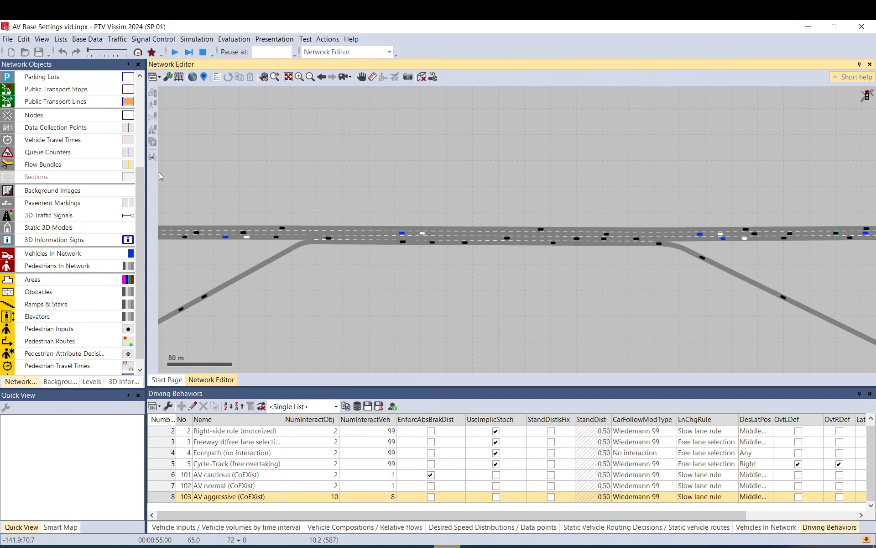
- Set the drawing mode of vehicles in the network to Color by color distribution
left_click(131, 254)
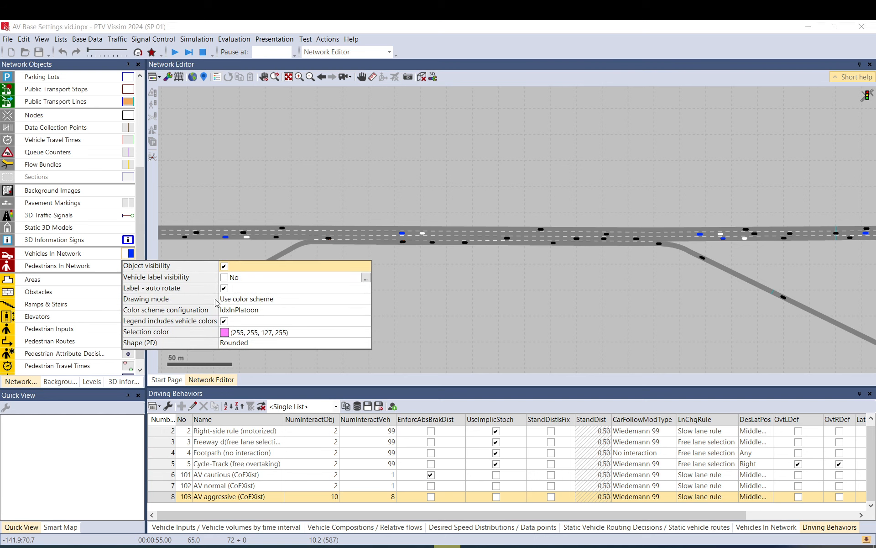
left_click(246, 300)
left_click(249, 302)
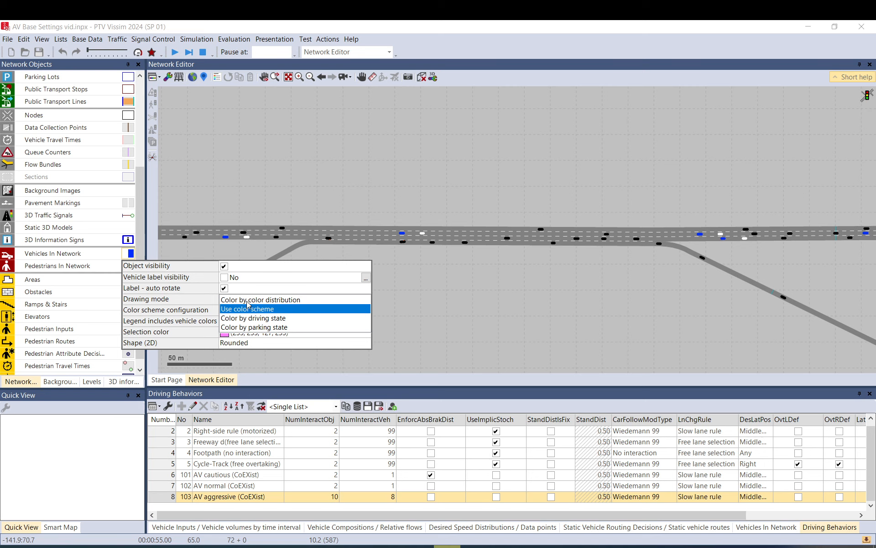
left_click(247, 303)
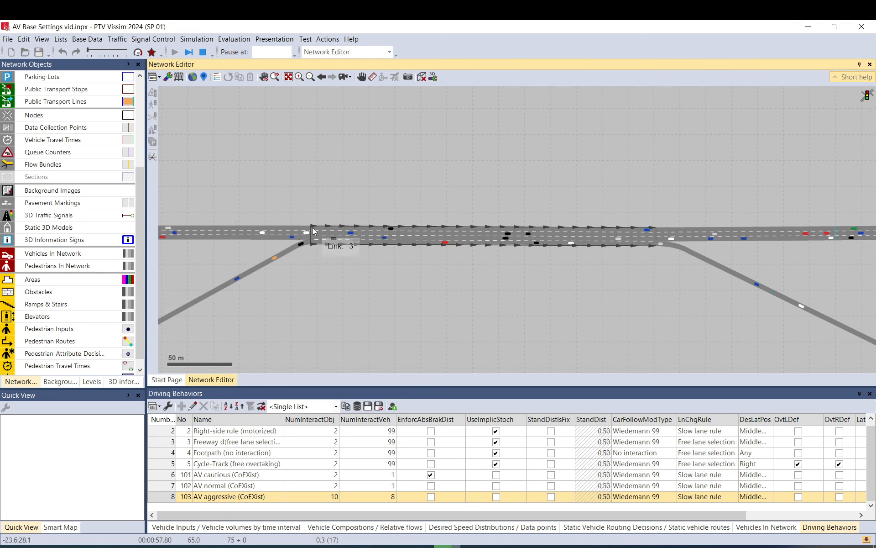
- Continue and pause the simulation to examine the vehicle colors upstream of the on-ramp and downstream of the off-ramp
scroll(382, 266, "up", 1)
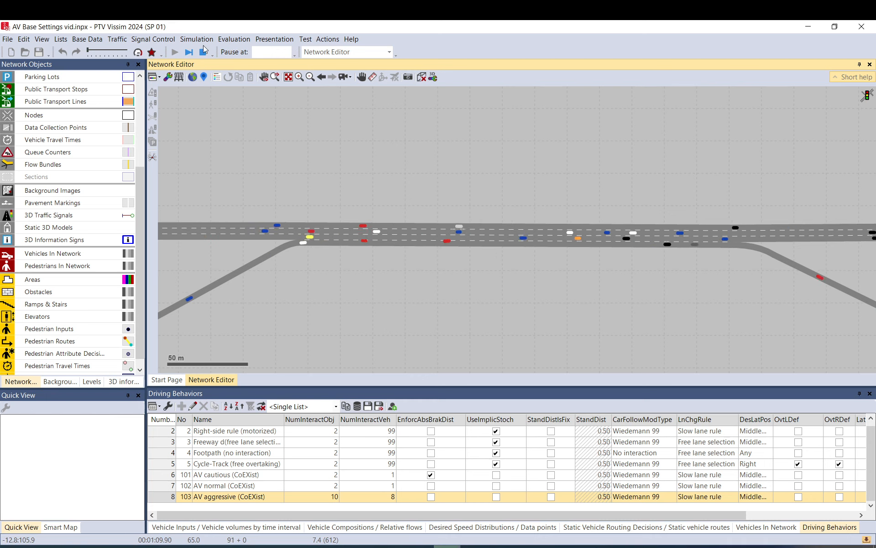
left_click(193, 53)
left_click_drag(258, 168, 654, 179)
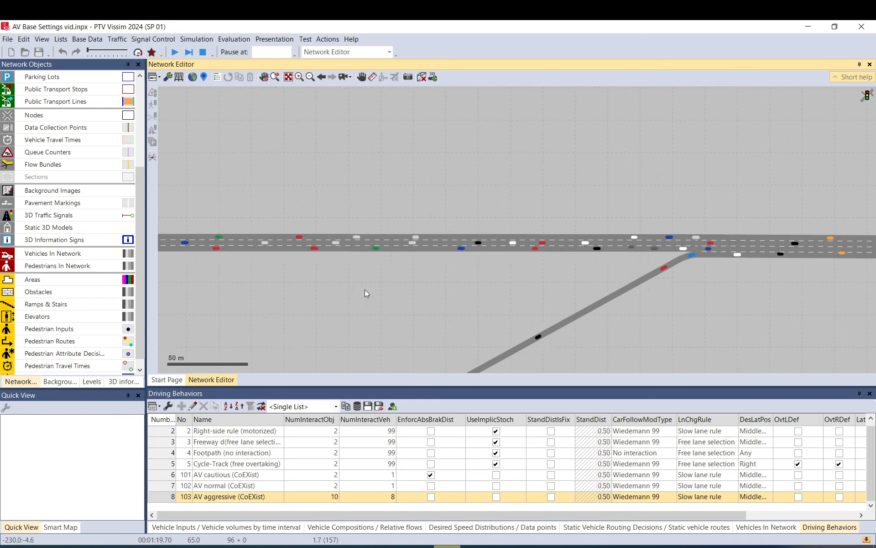
left_click_drag(678, 296, 288, 283)
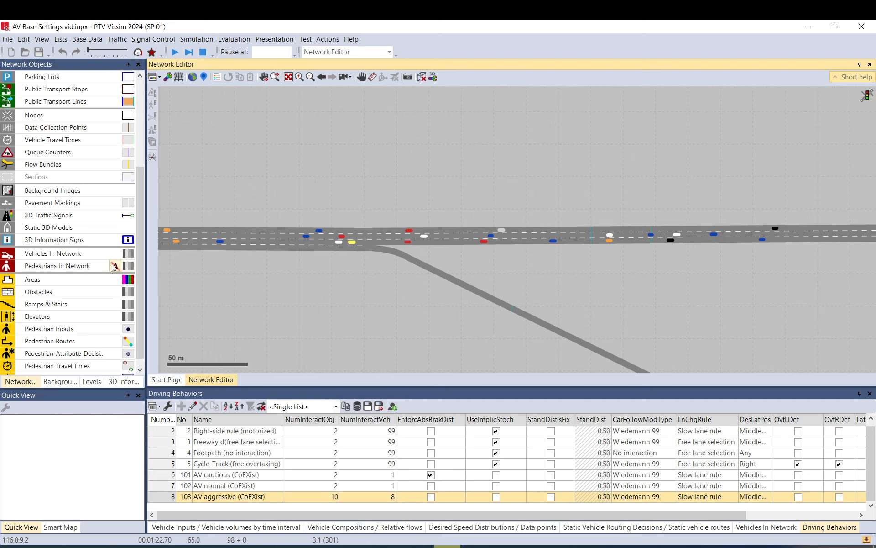
- Set the drawing mode of vehicles in the network to Use color scheme
left_click(128, 254)
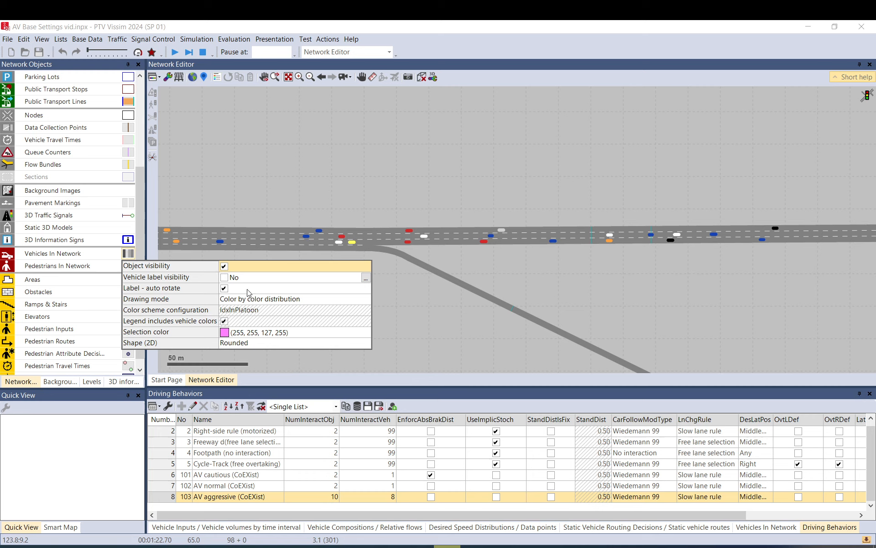
left_click(264, 300)
left_click(263, 300)
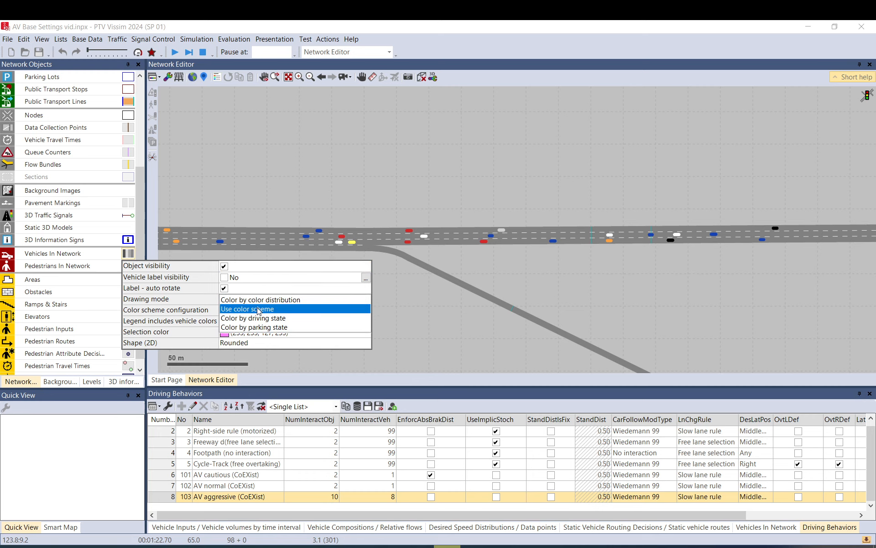
left_click(259, 310)
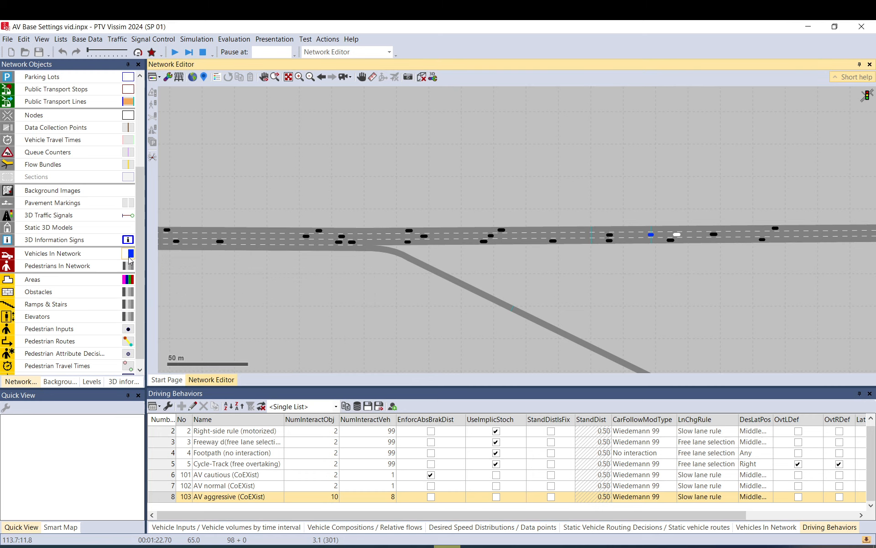
- Set the vehicles in the network to use a color scheme classified by the Index in platoon attribute
left_click(130, 258)
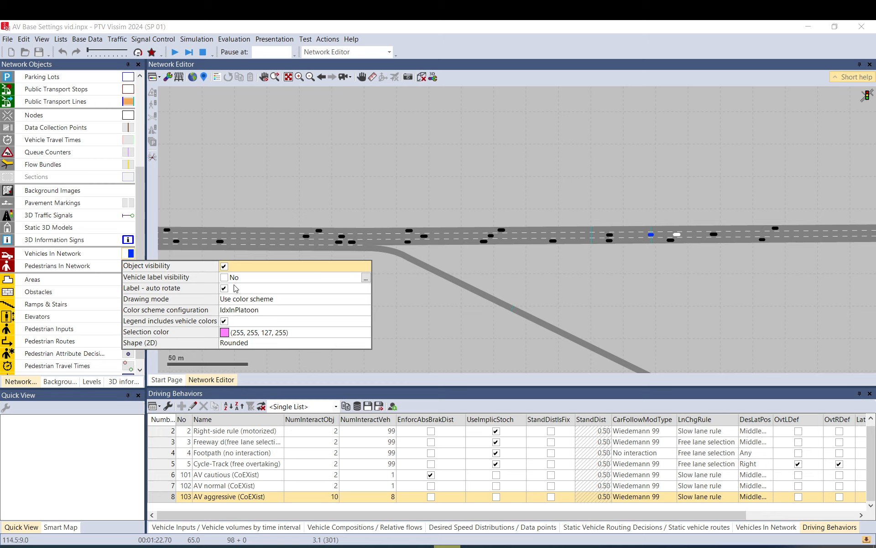
left_click(245, 303)
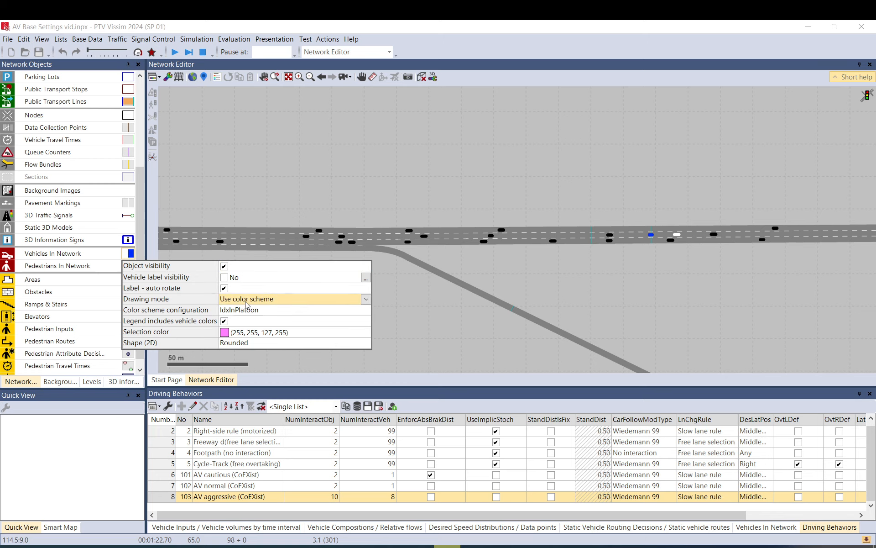
left_click(246, 303)
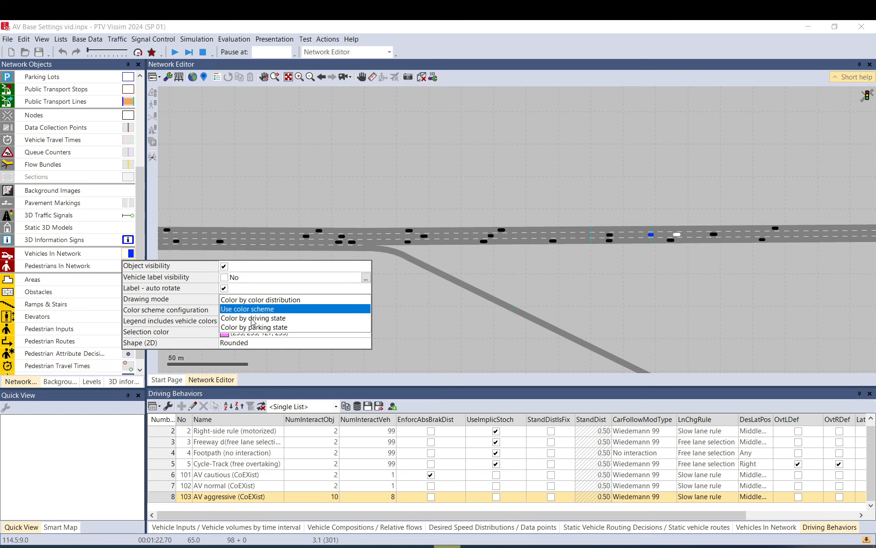
left_click(253, 310)
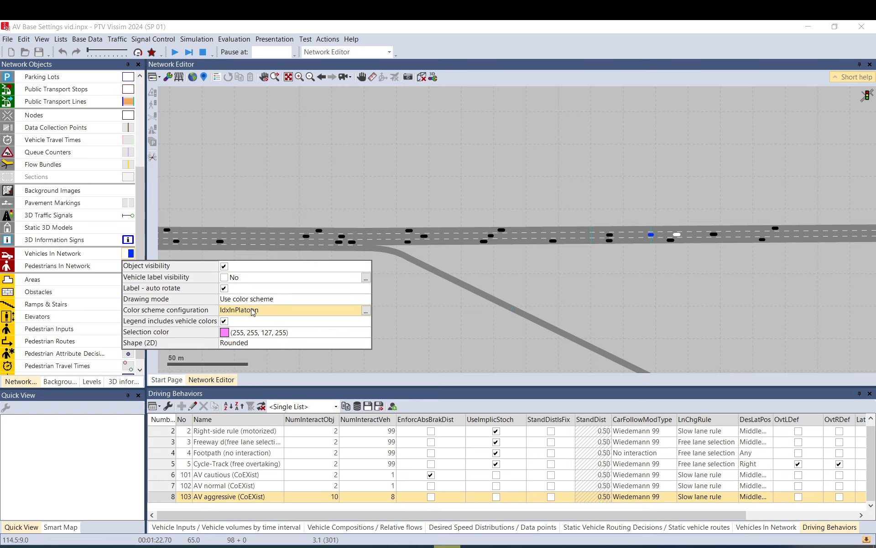
left_click(366, 311)
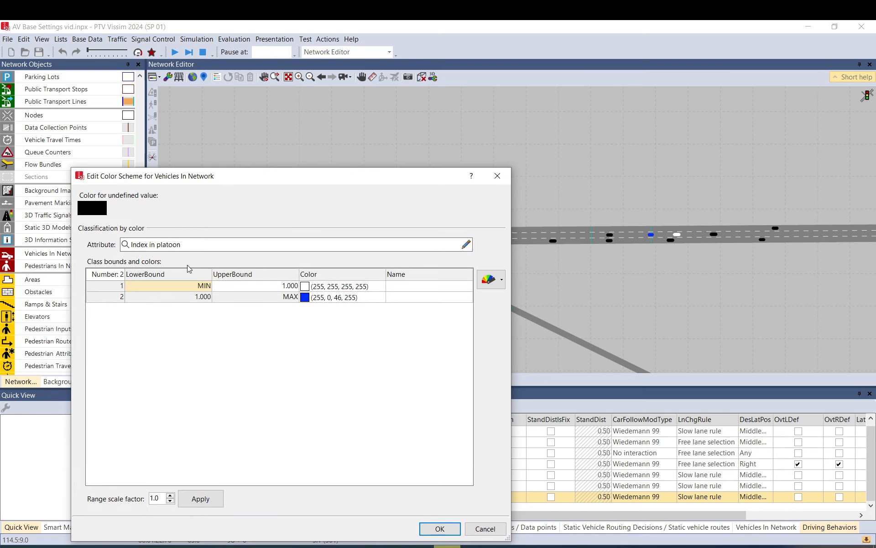
left_click(466, 246)
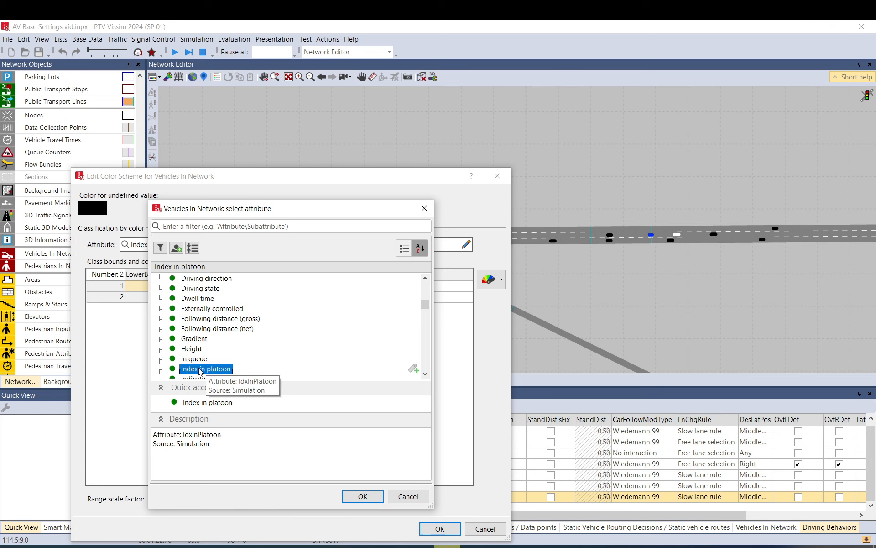
left_click(362, 496)
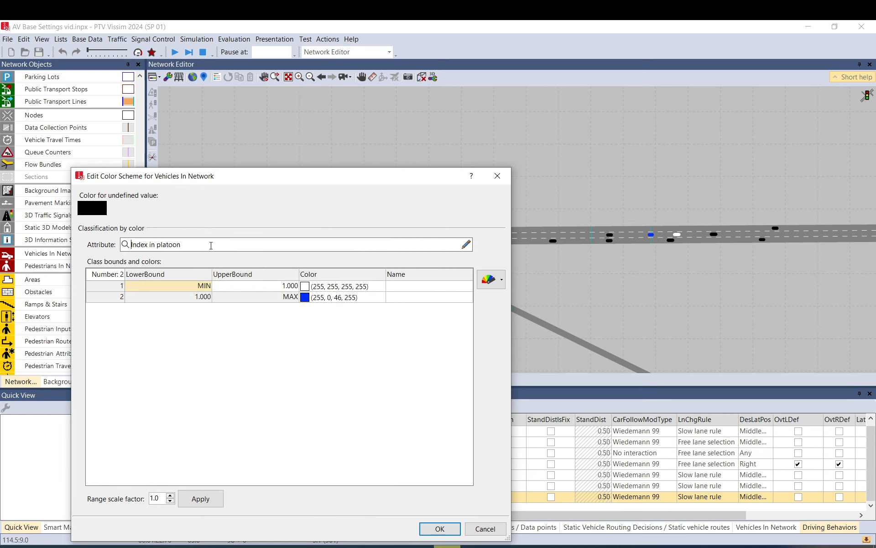
left_click_drag(198, 245, 128, 248)
- Set the color of the first platoon index class, up to 1.000, to red (255, 255, 0, 4)
left_click(286, 288)
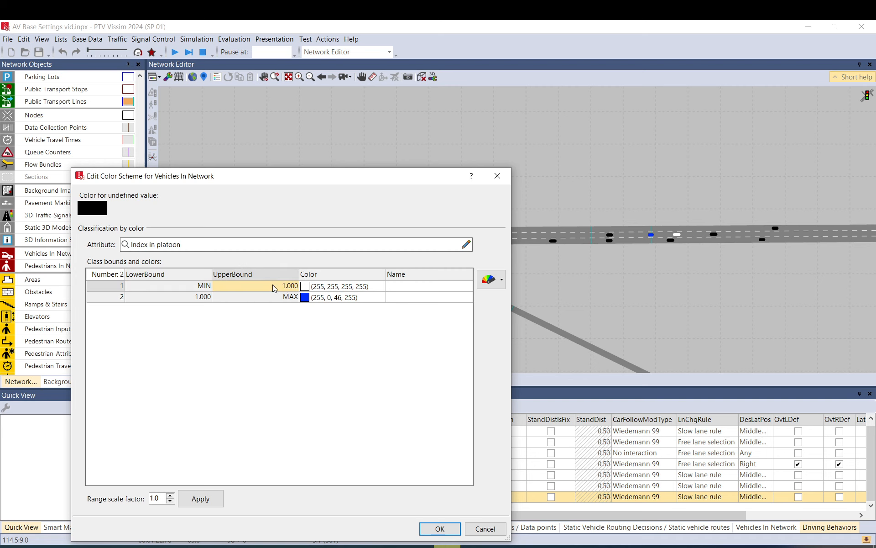
left_click(307, 287)
left_click(307, 286)
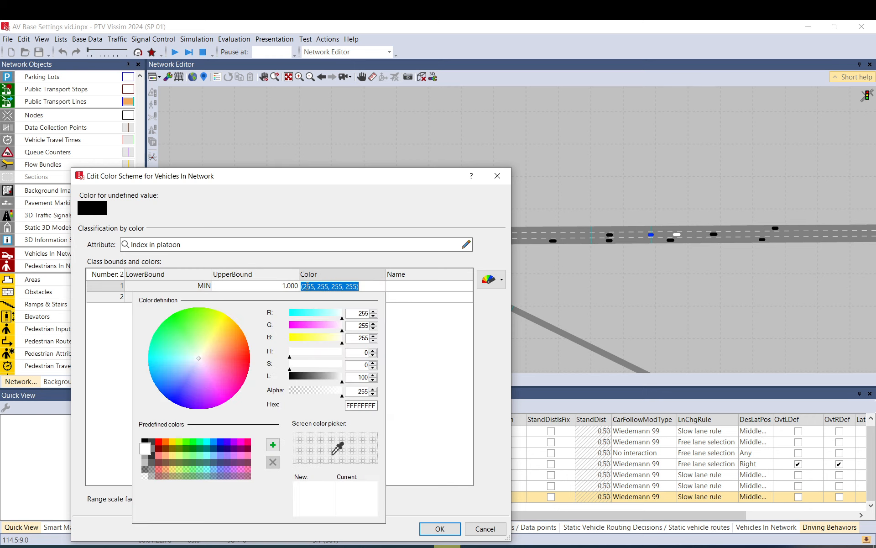
left_click_drag(216, 352, 254, 362)
left_click(426, 337)
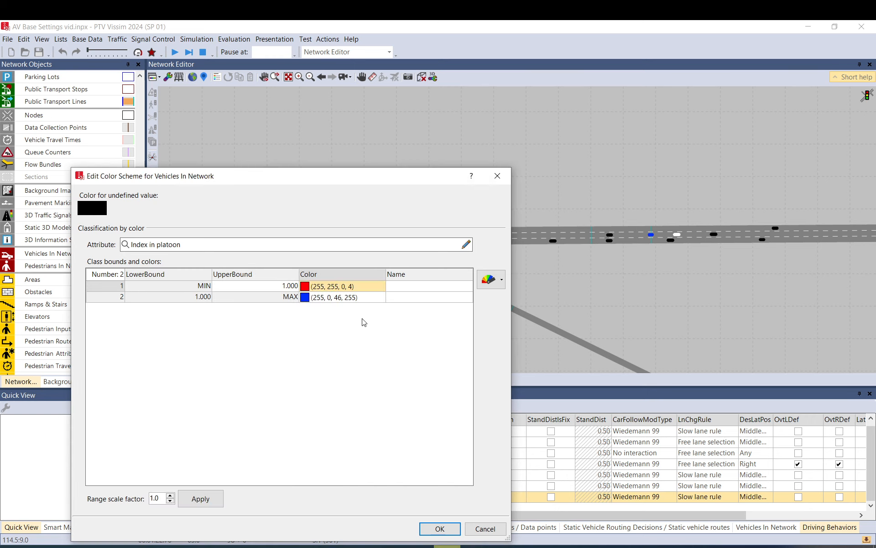
- Set the color of the platoon index class above 1.000 to blue (255, 0, 38, 255) and apply the scheme
left_click(307, 300)
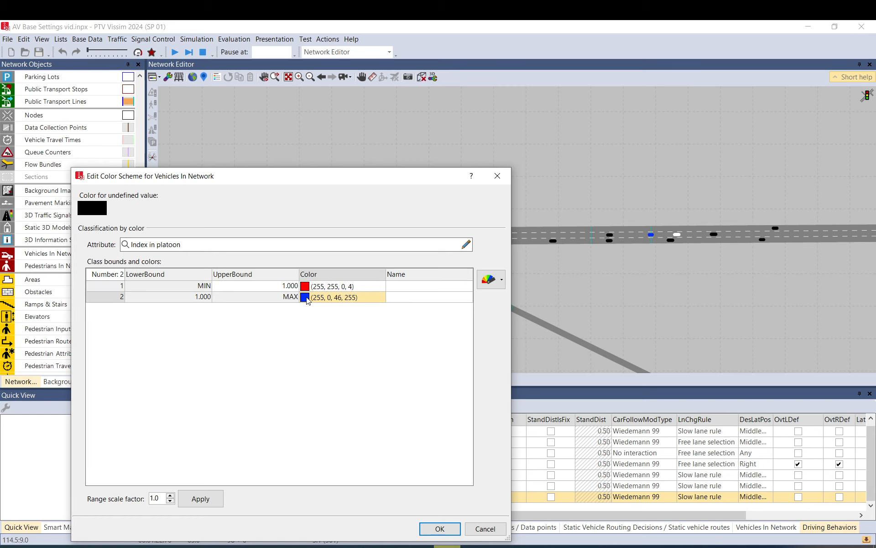
left_click(308, 300)
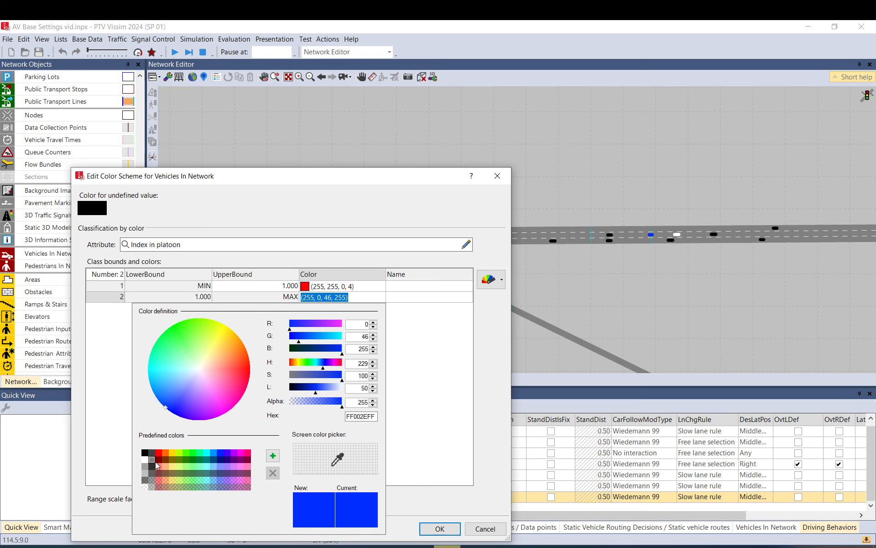
left_click(227, 460)
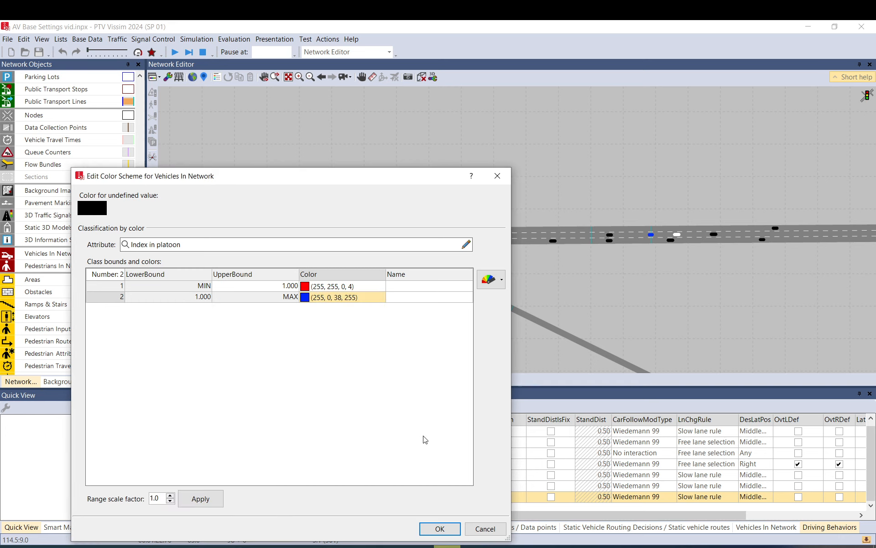
left_click(439, 529)
left_click(420, 321)
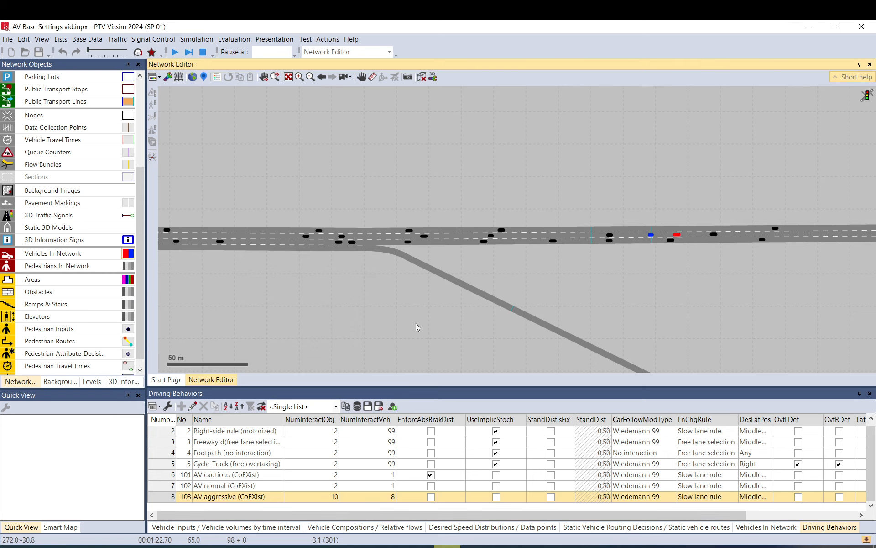
- Examine the platoon colors of the vehicles from the off-ramp to the freeway's downstream end and back upstream of the on-ramp
left_click_drag(592, 276, 355, 288)
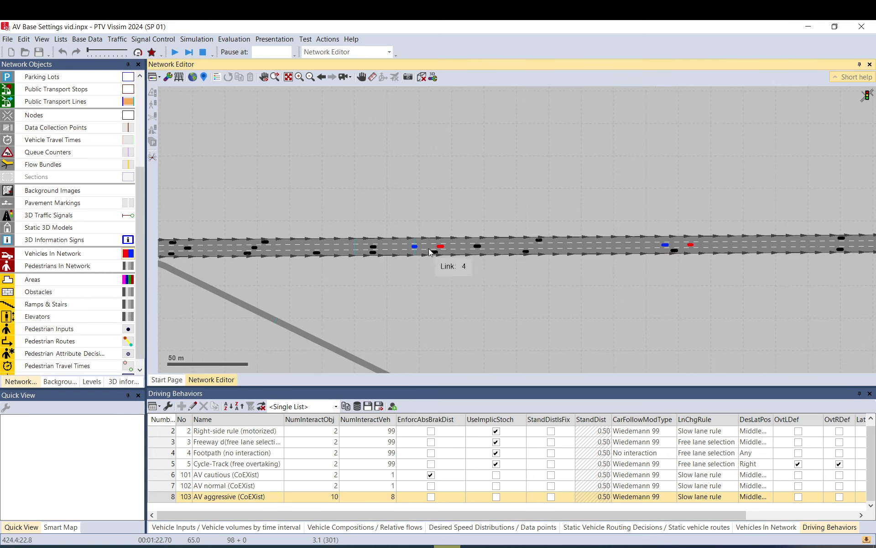
left_click_drag(635, 281, 427, 282)
left_click_drag(690, 273, 602, 268)
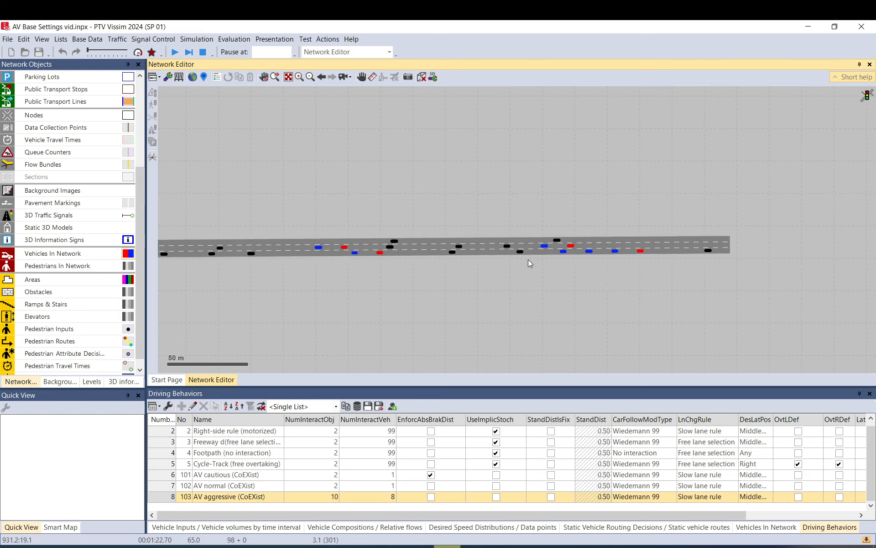
left_click_drag(375, 296, 635, 261)
scroll(620, 264, "down", 2)
left_click_drag(459, 270, 642, 261)
left_click_drag(479, 246, 614, 239)
left_click_drag(473, 241, 664, 226)
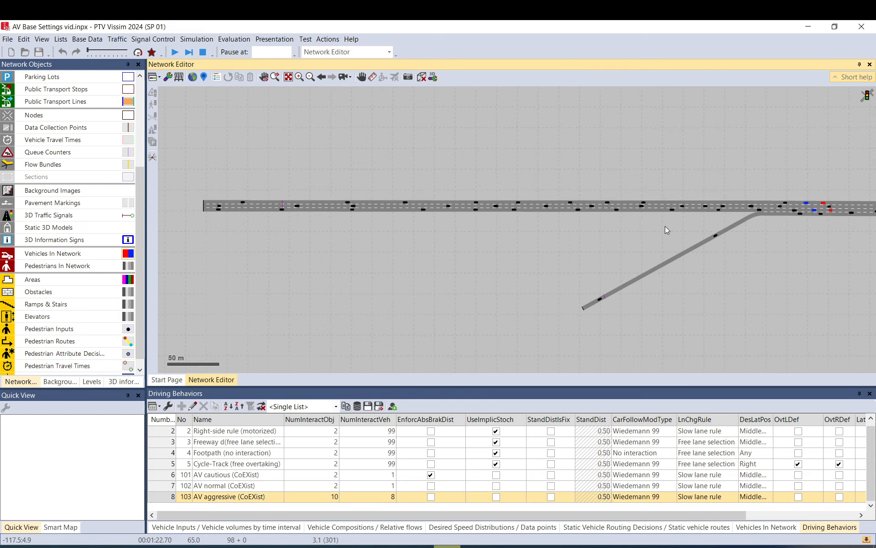
- Stop the simulation and set the volume of the AV mainline vehicle input to 5000
left_click(203, 52)
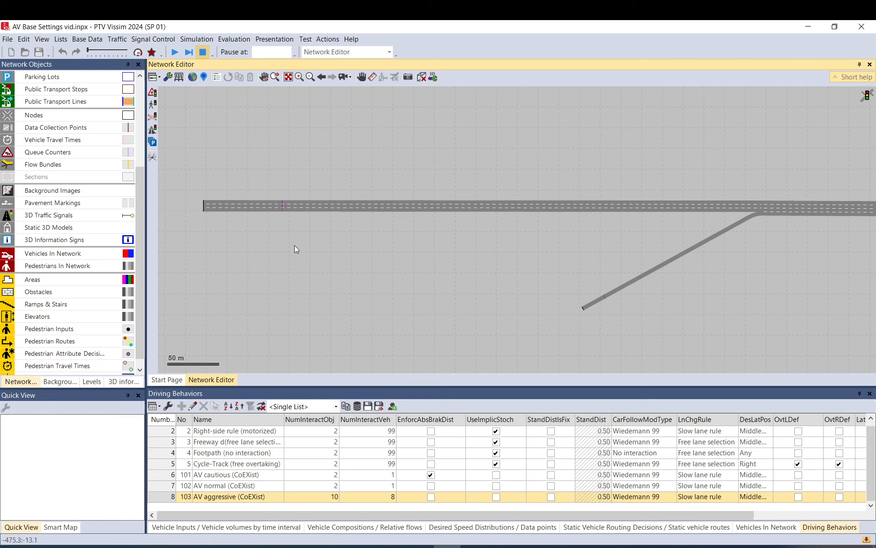
left_click(205, 206)
left_click(91, 454)
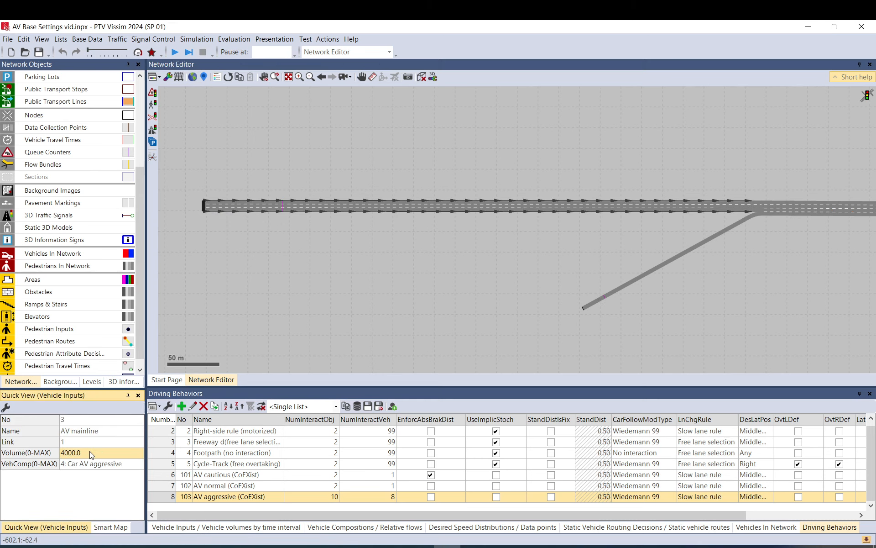
type("50")
left_click(201, 363)
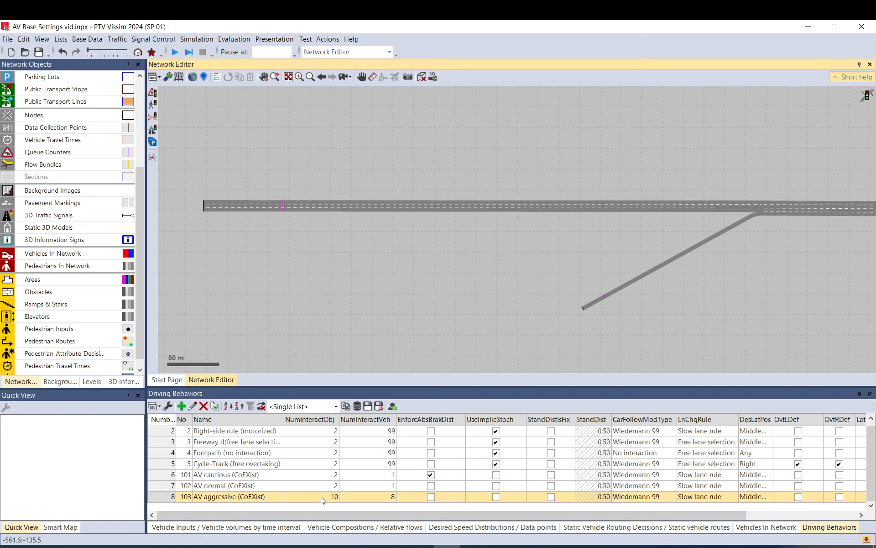
- Set the volume of the human mainline vehicle input to 200
left_click(716, 528)
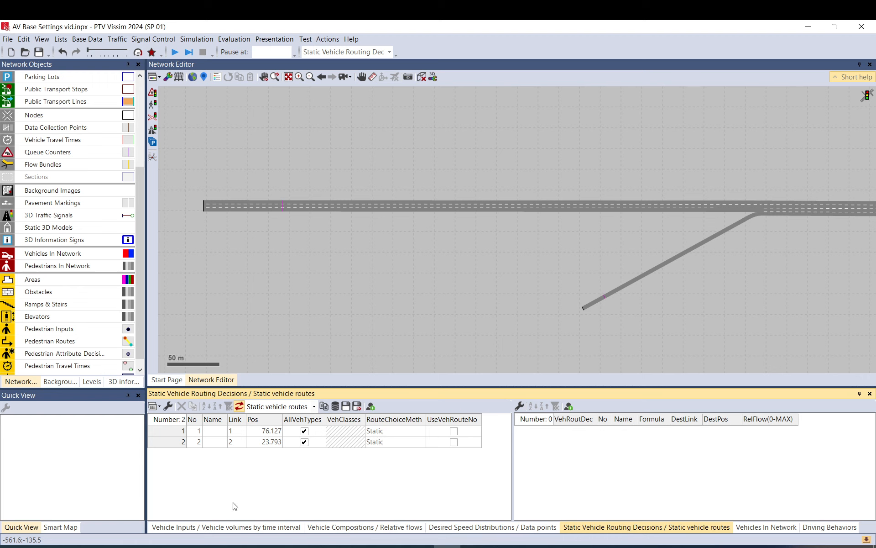
left_click(225, 527)
left_click(229, 442)
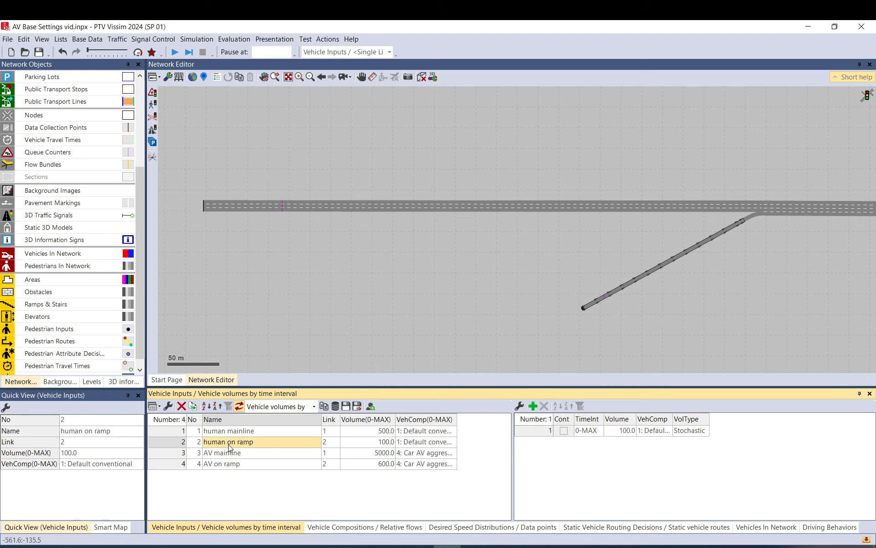
left_click(239, 431)
left_click(372, 431)
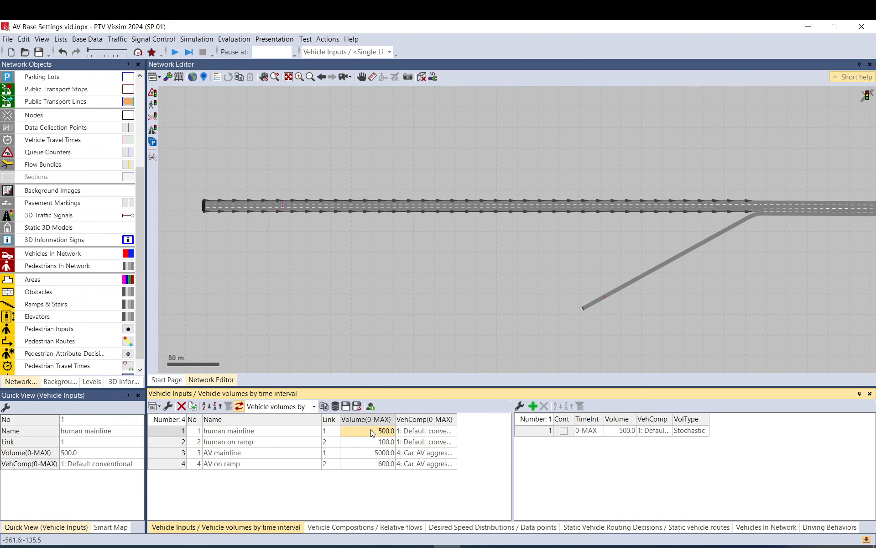
type("200")
left_click(376, 325)
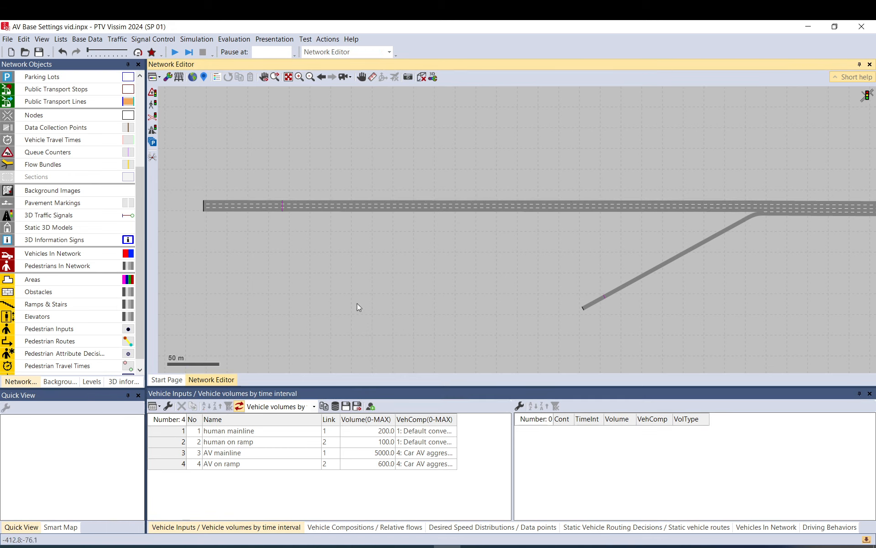
- Save the changes and run the simulation, pausing it to view the platoons upstream of the on-ramp
left_click(176, 52)
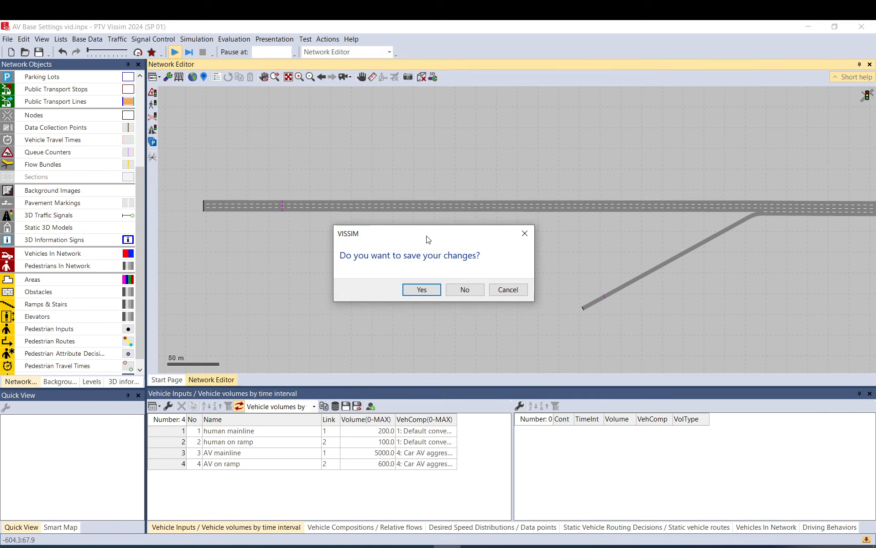
left_click(422, 290)
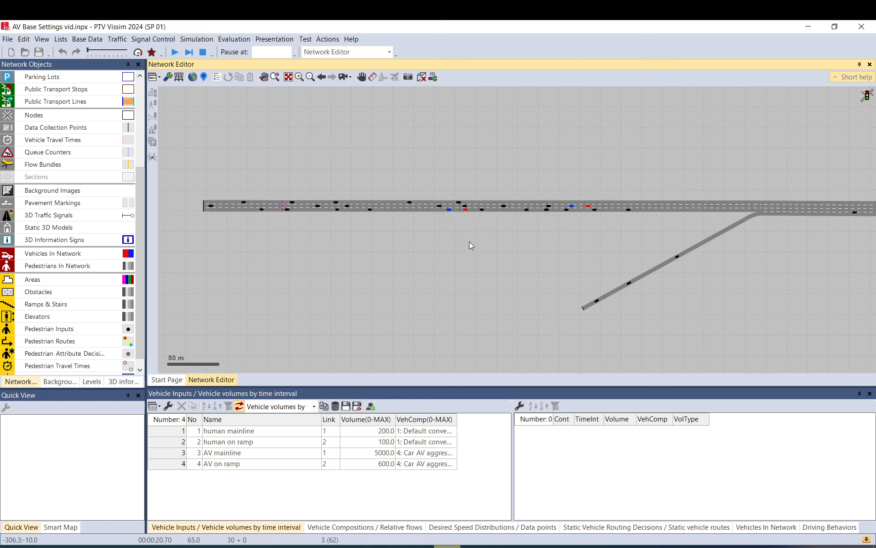
left_click_drag(558, 242, 406, 236)
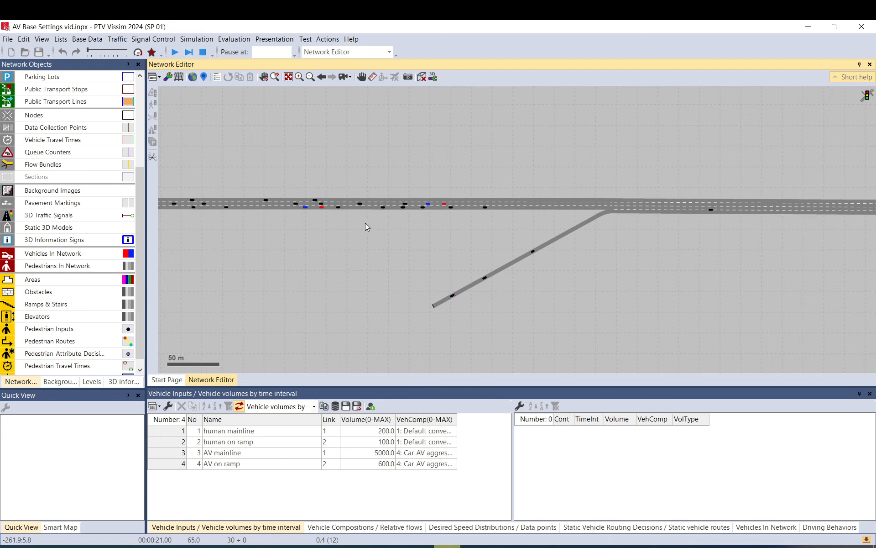
scroll(370, 222, "up", 3)
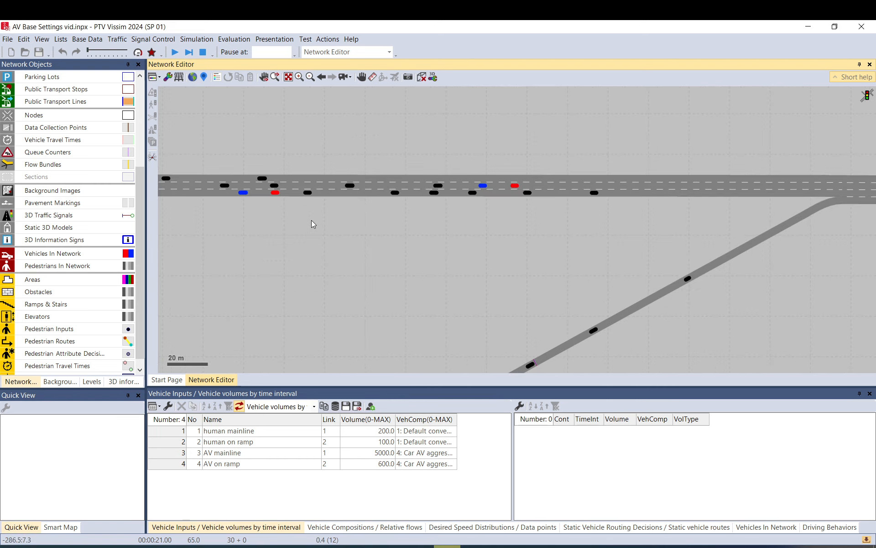
- Turn on the labels of vehicles in the network and make them show the vehicle type number
left_click(116, 254)
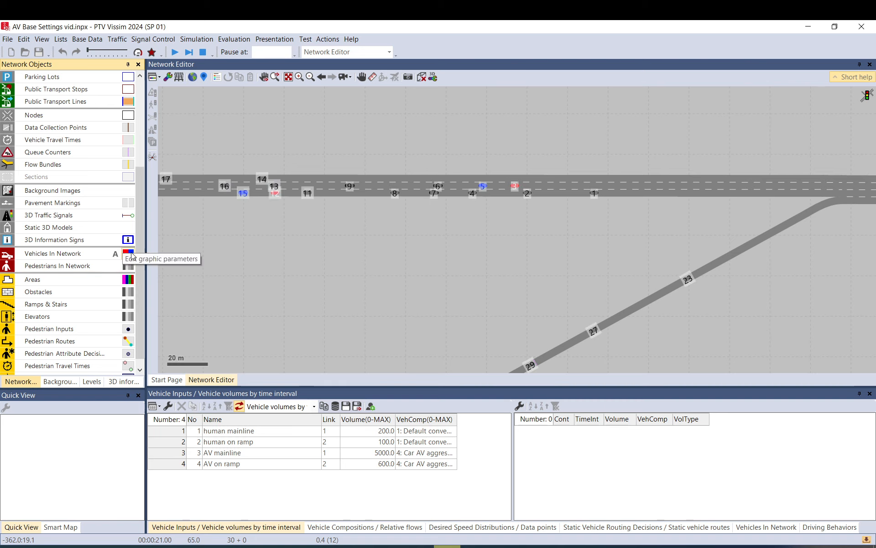
left_click(128, 254)
left_click(366, 278)
- Examine the vehicle type labels and platoon colors along the mainline and at the on-ramp merge
scroll(841, 182, "up", 2)
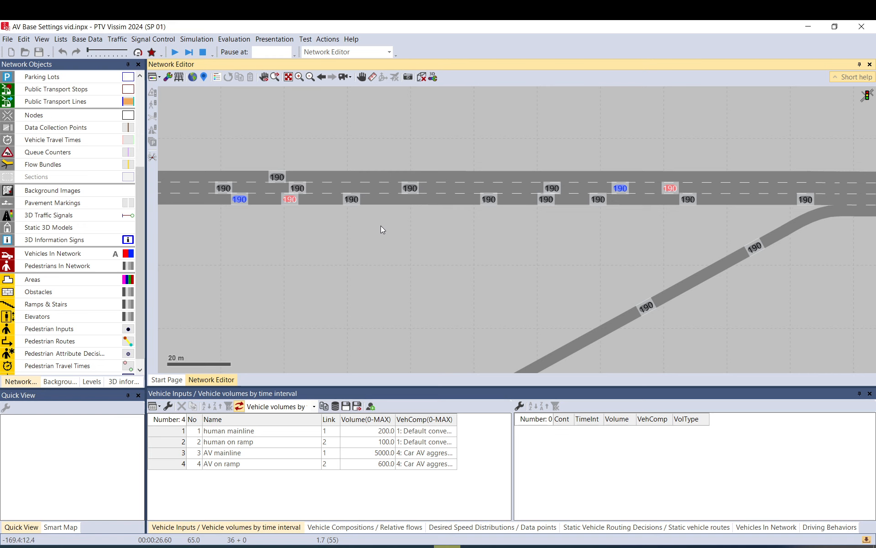
scroll(383, 228, "down", 3)
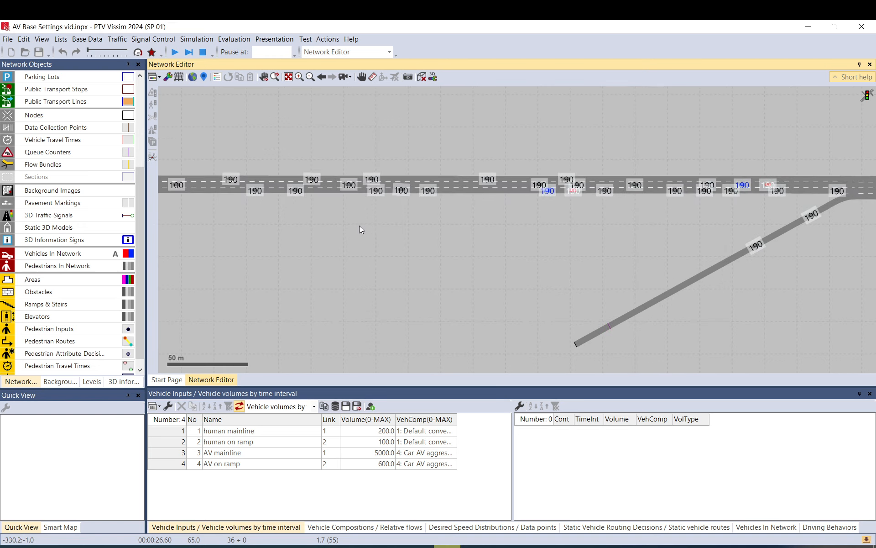
scroll(349, 185, "up", 3)
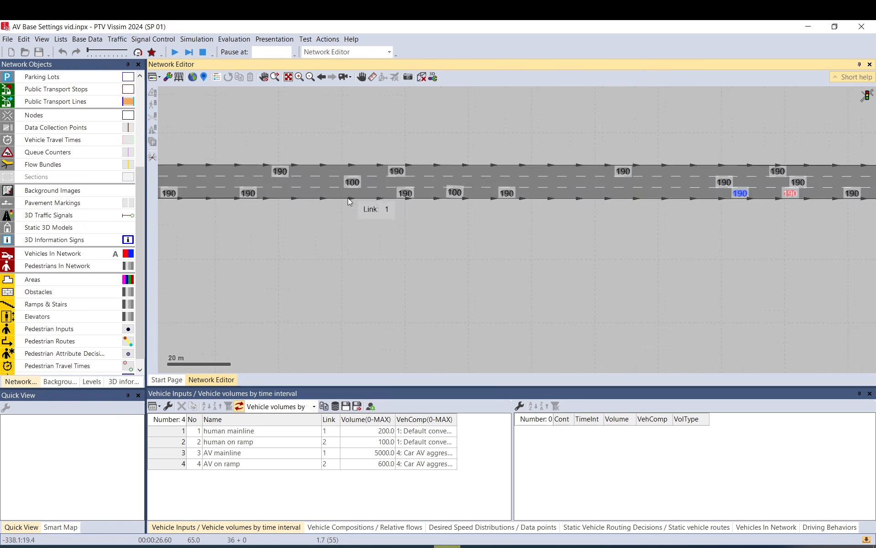
scroll(404, 197, "down", 1)
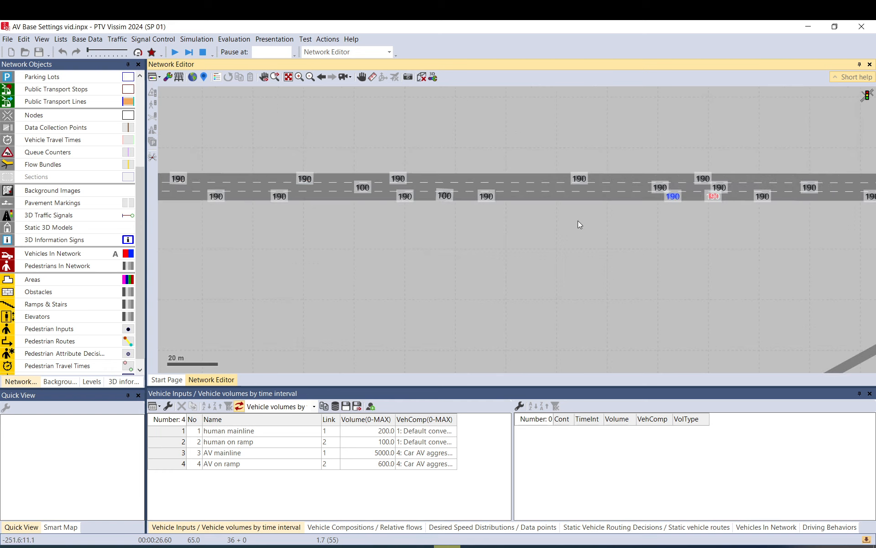
left_click_drag(579, 221, 311, 226)
left_click_drag(589, 236, 506, 240)
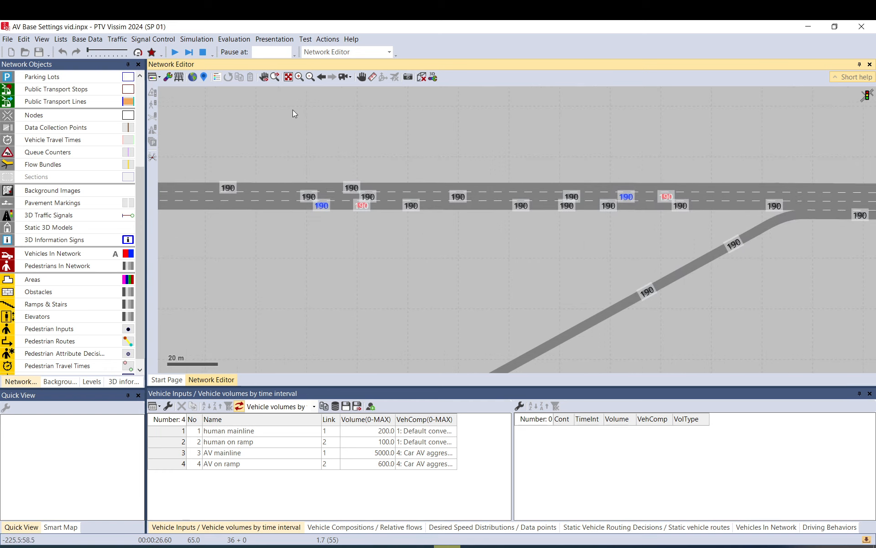
left_click_drag(591, 232, 518, 242)
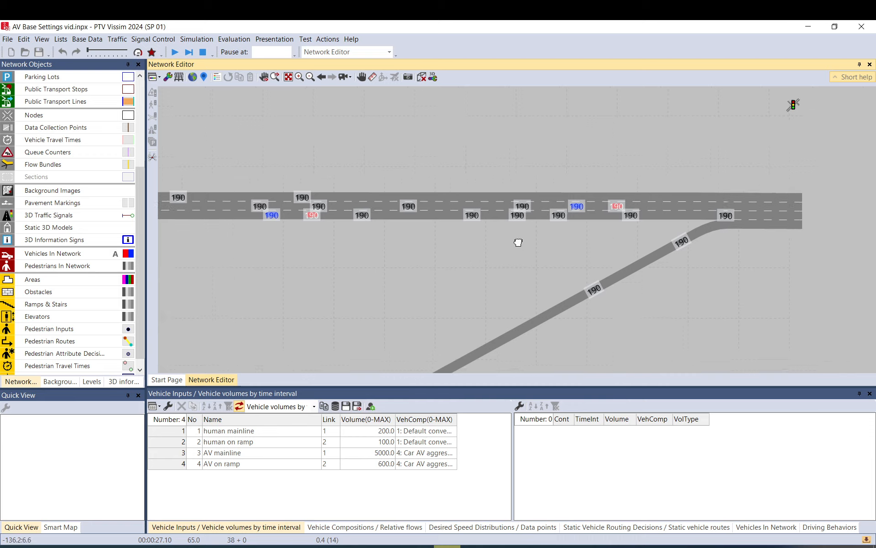
- Advance the simulation and follow the labeled AV platoons from the on-ramp merge through the weaving section to the off-ramp
scroll(520, 235, "up", 2)
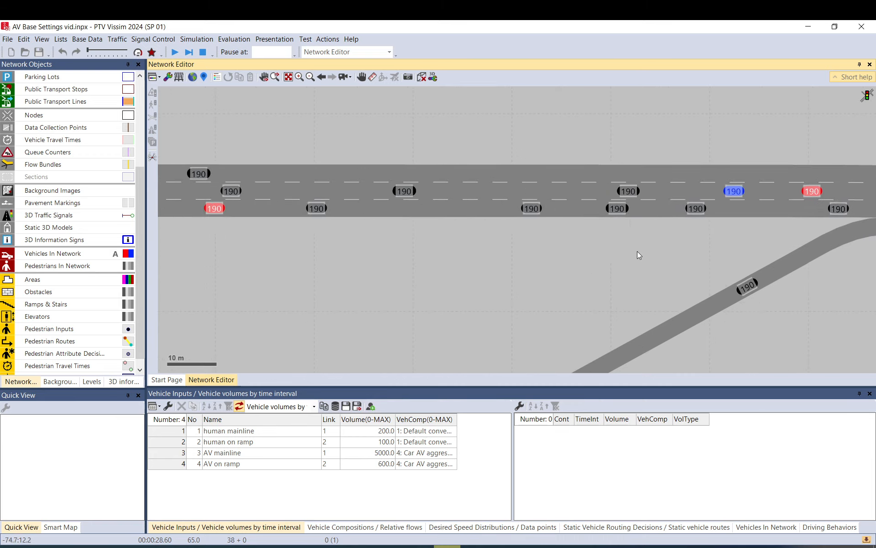
left_click_drag(637, 251, 356, 250)
scroll(357, 250, "down", 1)
left_click_drag(625, 270, 339, 269)
left_click_drag(624, 269, 337, 272)
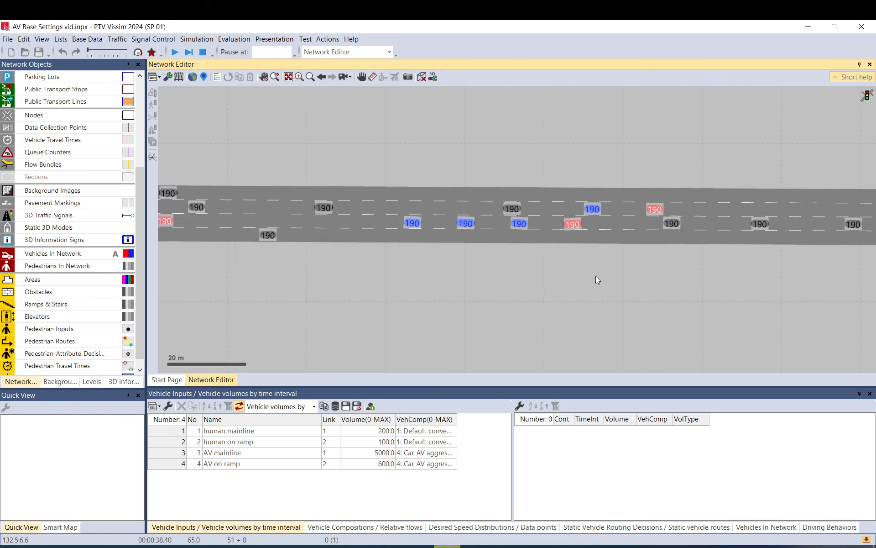
left_click_drag(637, 280, 323, 280)
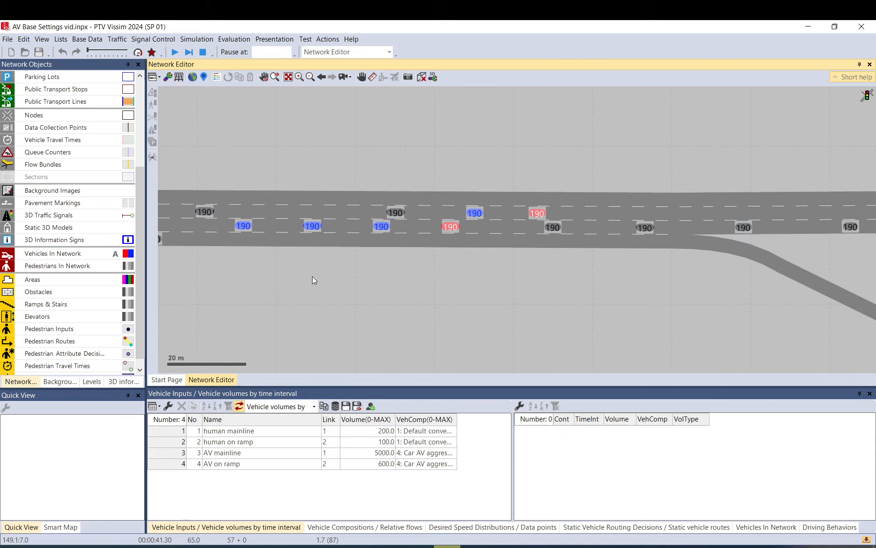
scroll(429, 289, "down", 2)
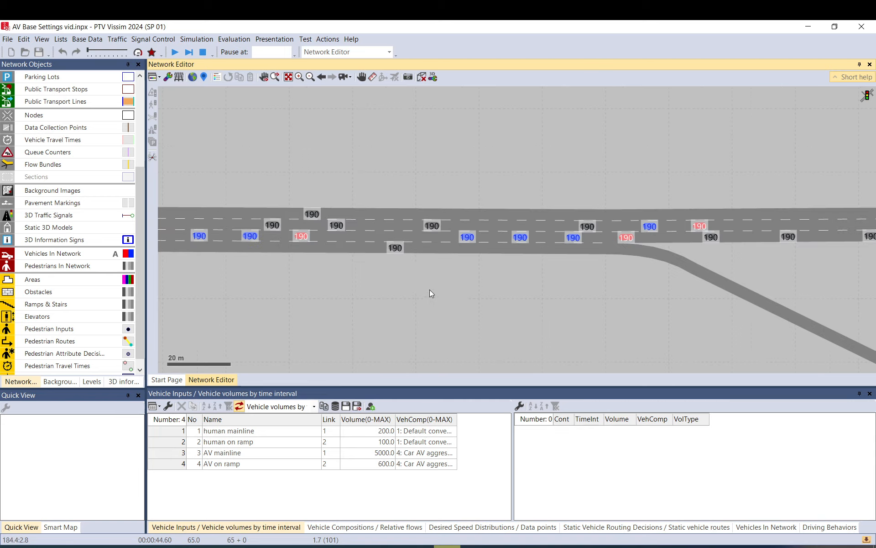
left_click_drag(476, 293, 430, 291)
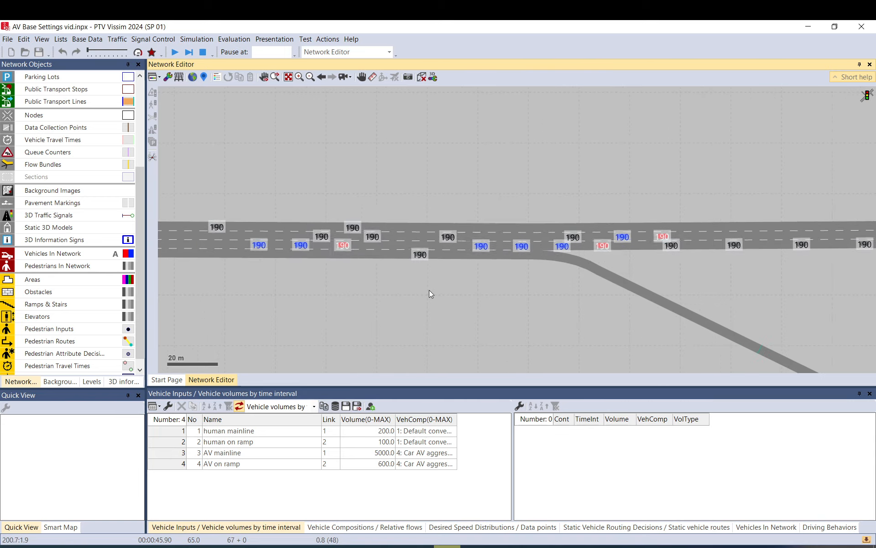
- Continue advancing the simulation and examine how the platoons behave at the off-ramp and along the mainline downstream of it
left_click_drag(573, 305, 280, 276)
scroll(279, 275, "down", 1)
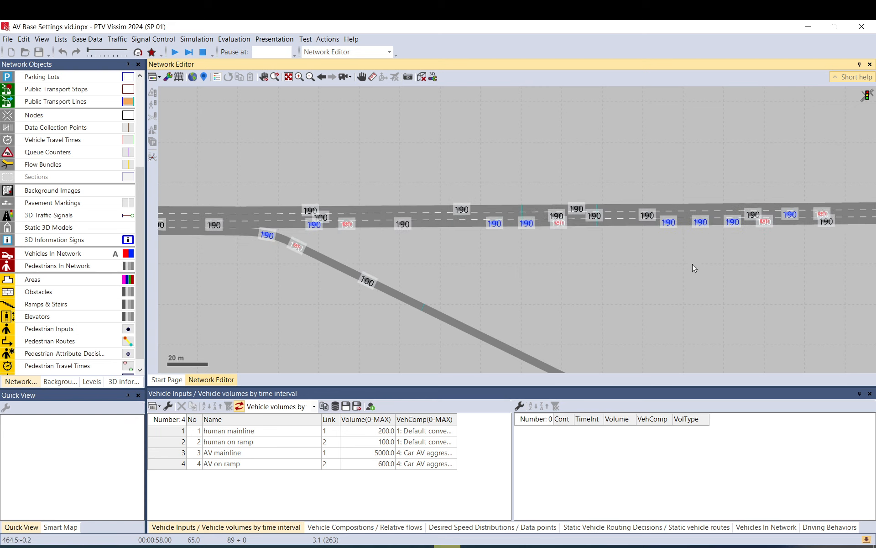
left_click_drag(694, 268, 402, 266)
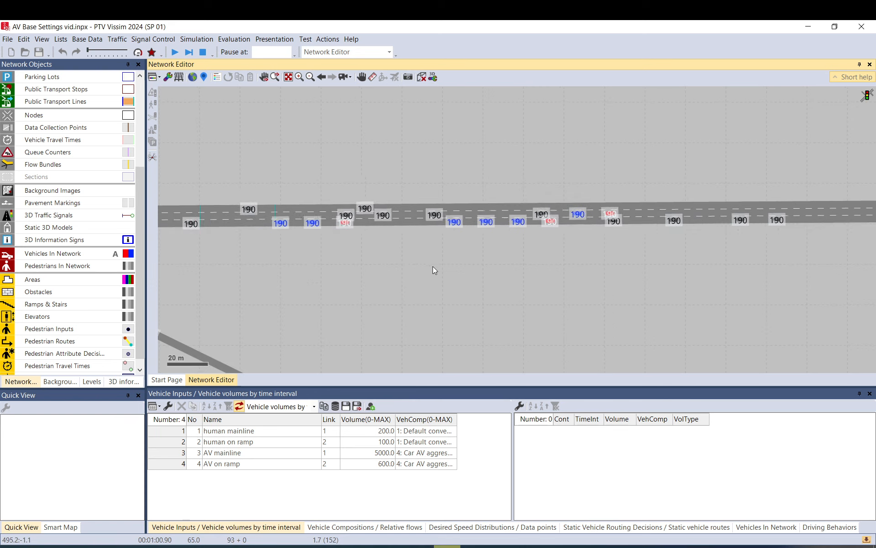
left_click_drag(634, 263, 346, 267)
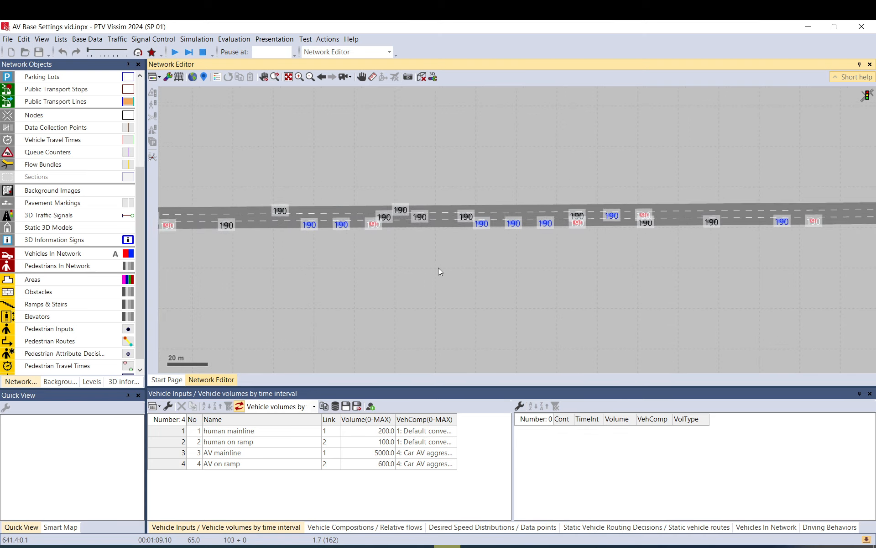
key("space")
left_click_drag(578, 266, 446, 282)
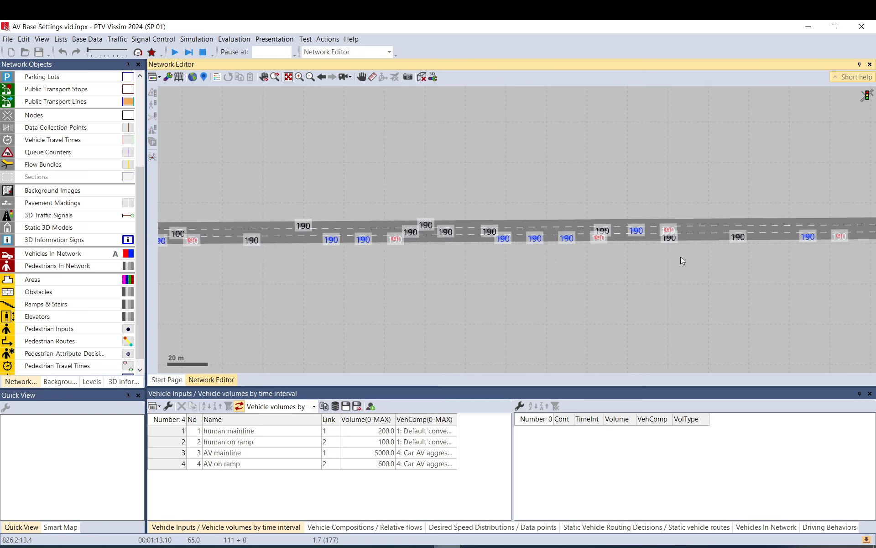
- Return to the weaving section between the ramps and examine the platoon colors and vehicle types as the simulation advances
left_click_drag(513, 272, 608, 293)
left_click_drag(386, 294, 464, 294)
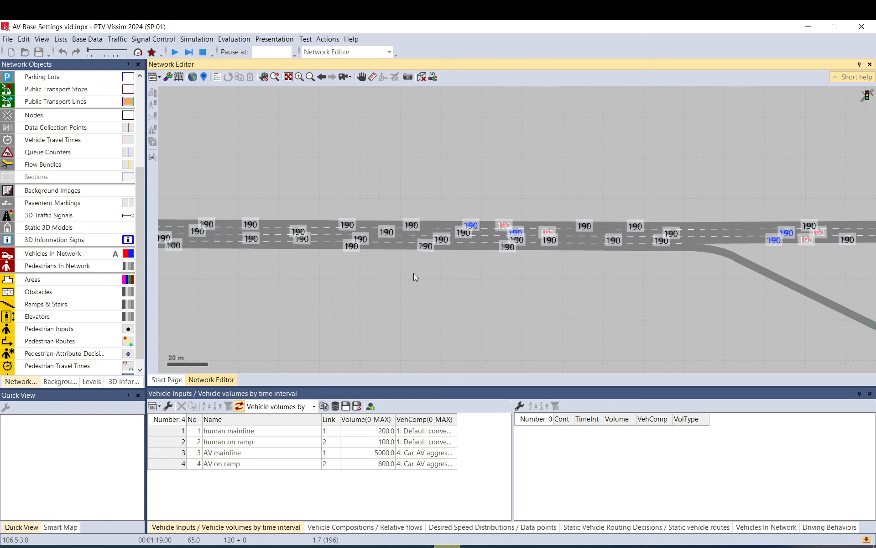
scroll(299, 262, "up", 2)
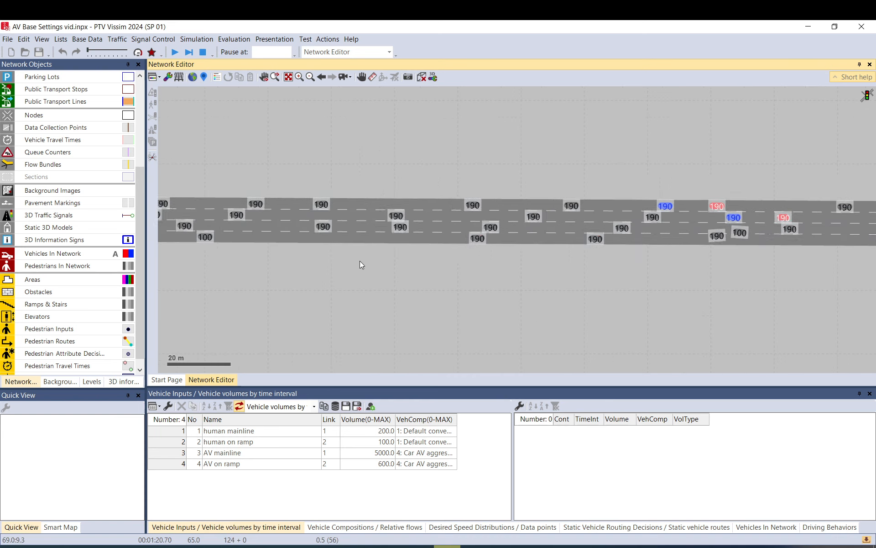
scroll(369, 264, "down", 2)
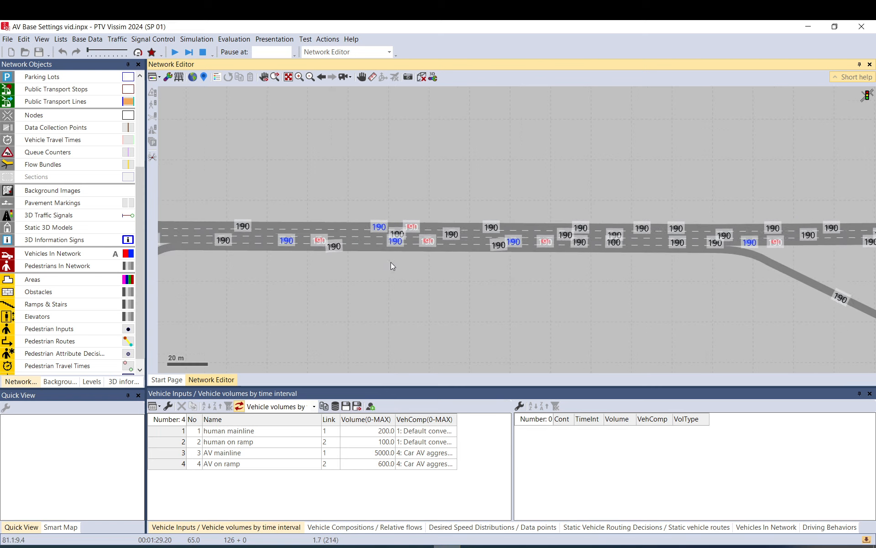
left_click_drag(506, 267, 546, 266)
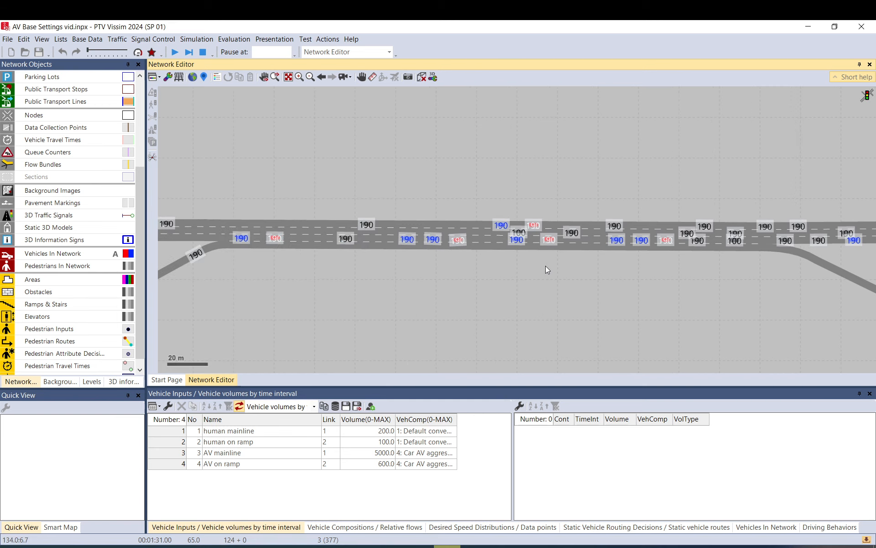
- Turn off the labels of vehicles in the network, leaving the platoon-index colors on around the on-ramp merge
scroll(550, 270, "down", 3)
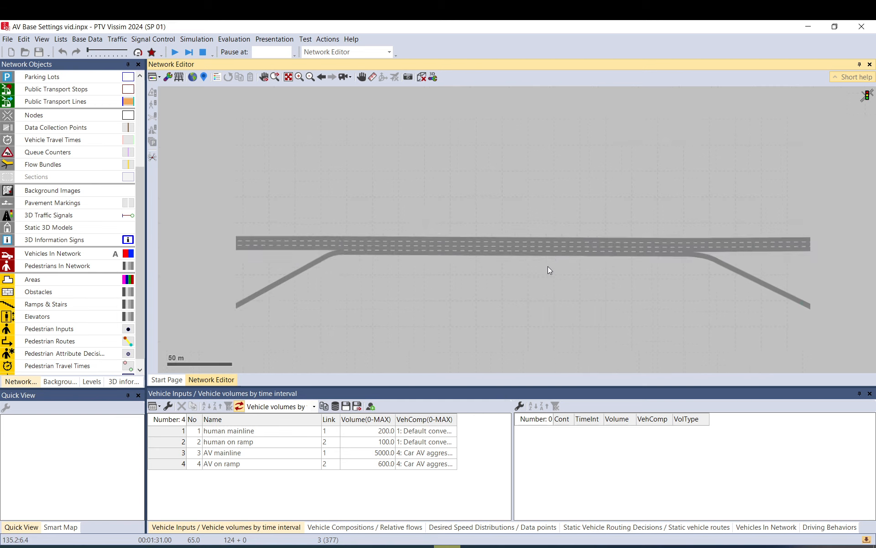
scroll(550, 270, "up", 1)
left_click_drag(377, 280, 653, 251)
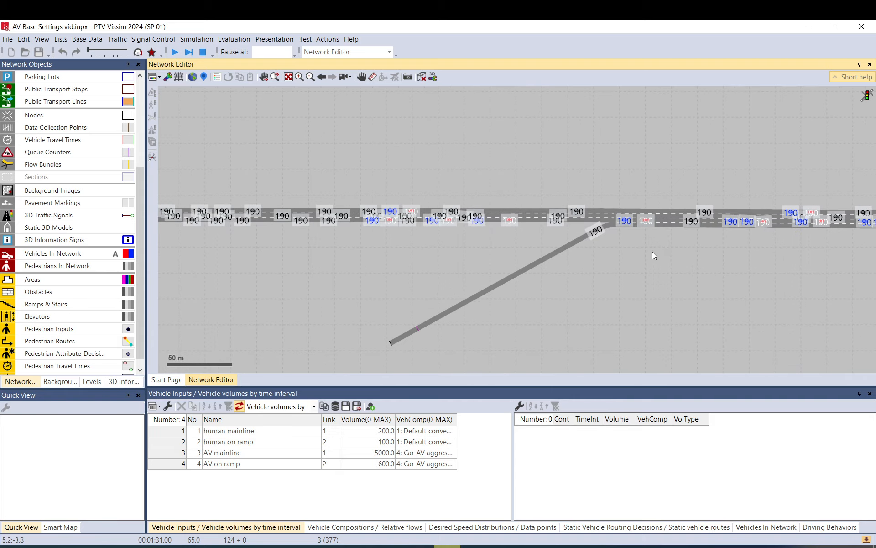
left_click(115, 253)
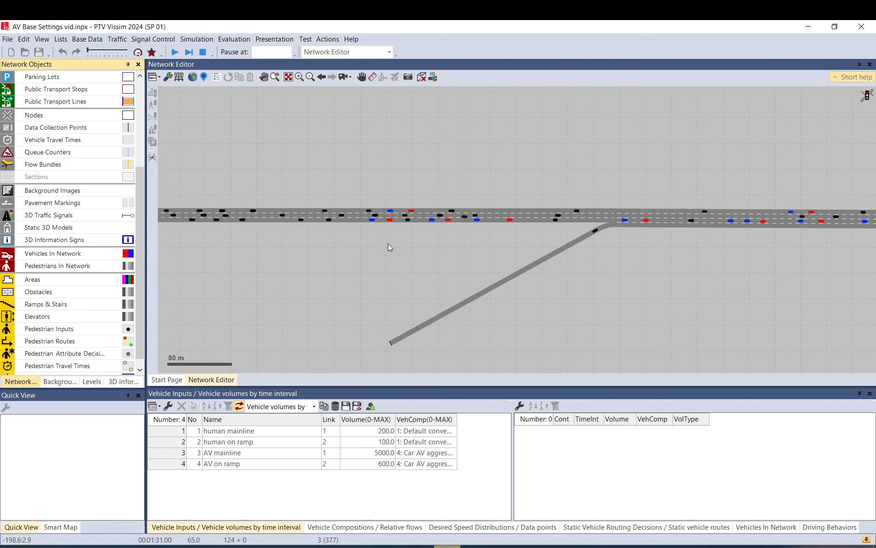
left_click(376, 183)
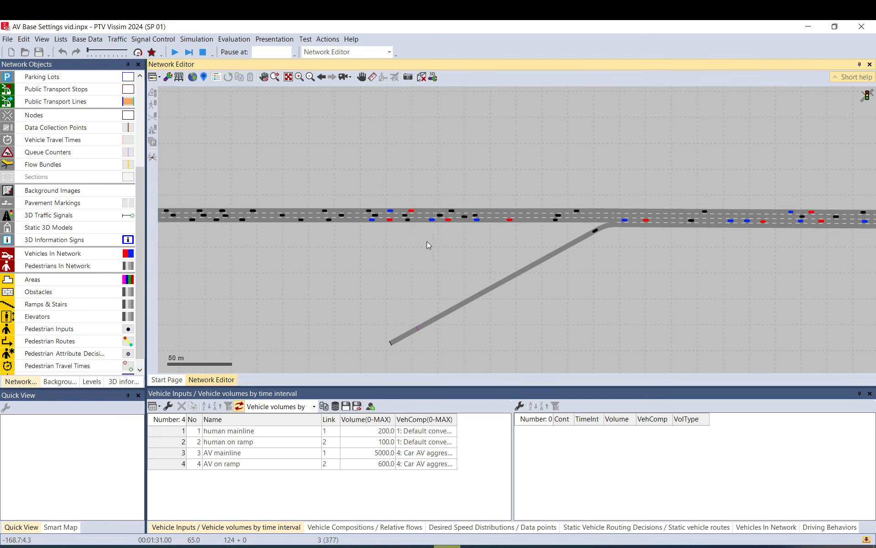